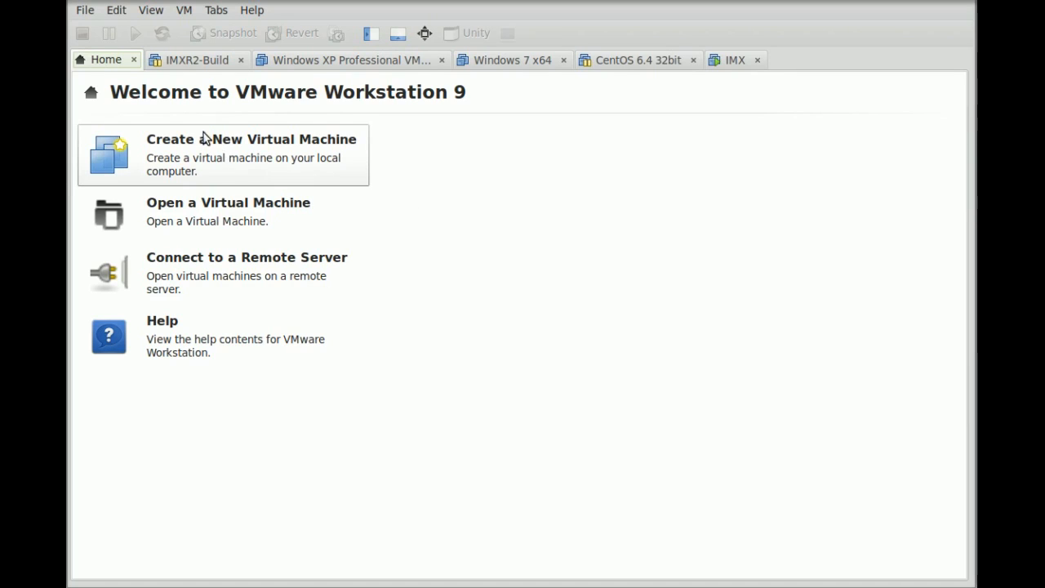
- Open the File menu in VMware Workstation
click(85, 10)
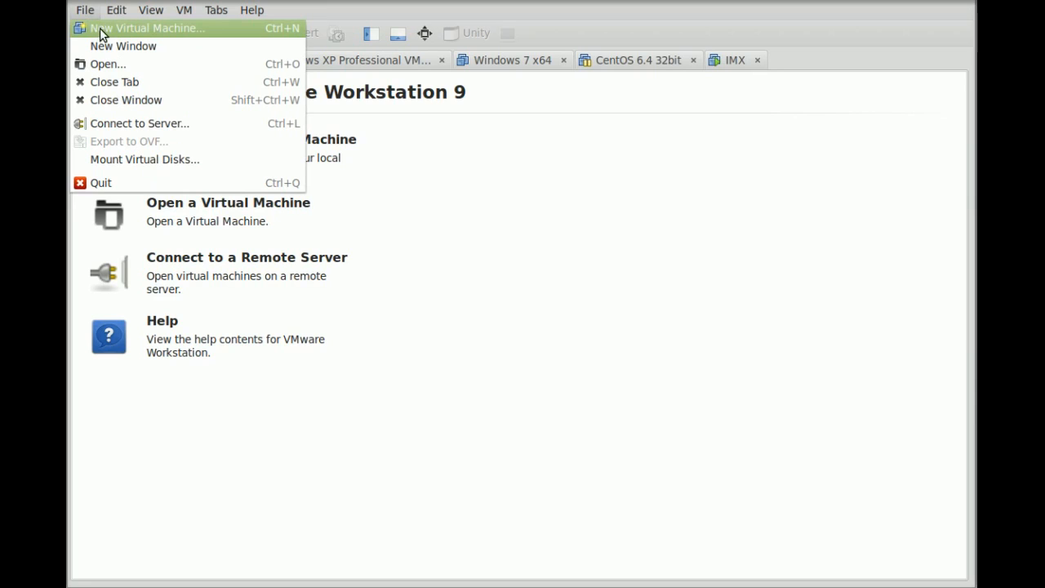
- Start a Typical new virtual machine and choose an installer disc image as the source
click(112, 33)
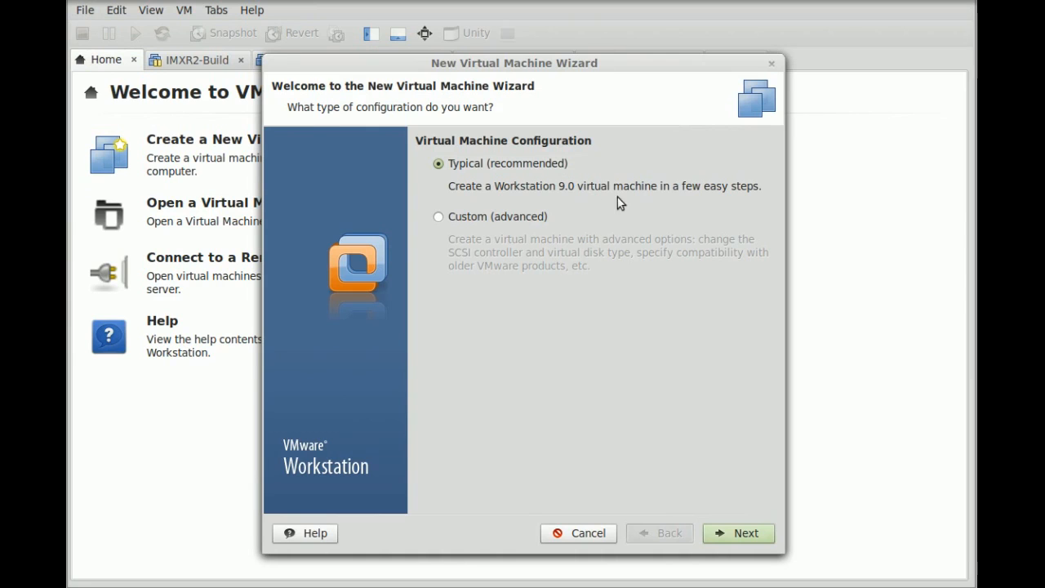
click(729, 534)
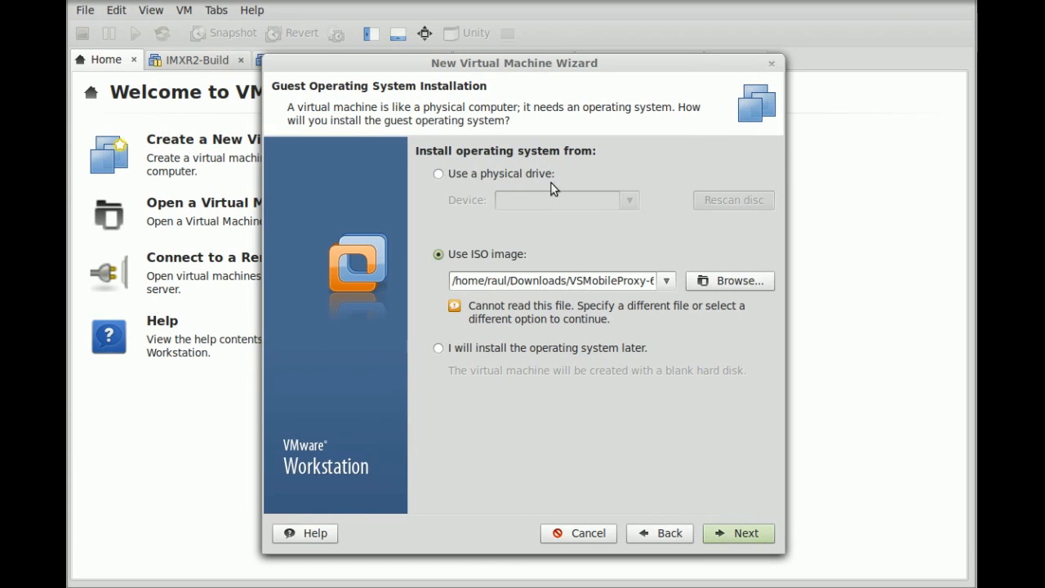
click(690, 281)
- Pick VSMobileProxy-6-i386-DVD.iso from the imx folder in the home directory
click(323, 231)
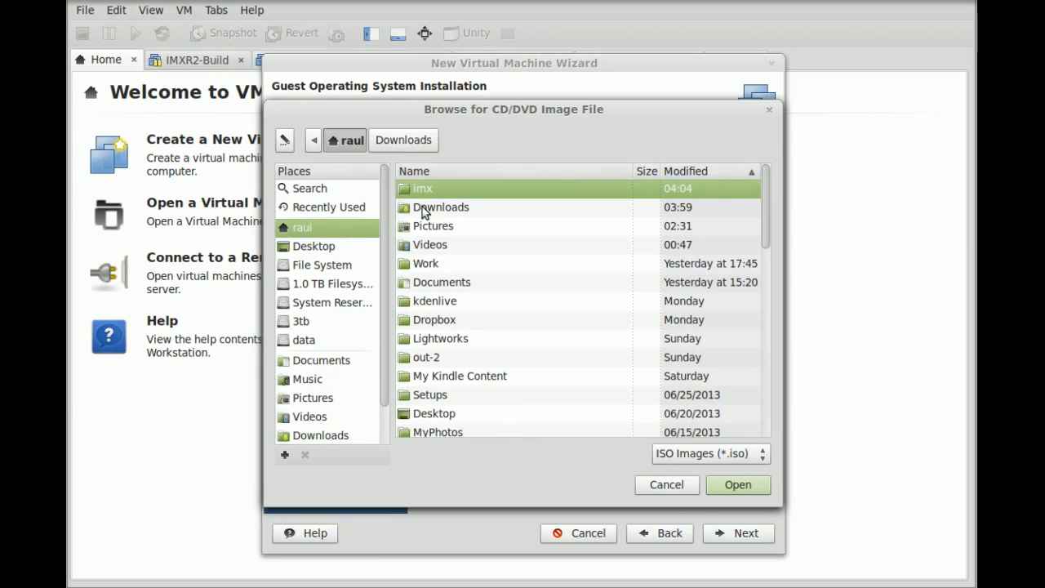
double_click(433, 189)
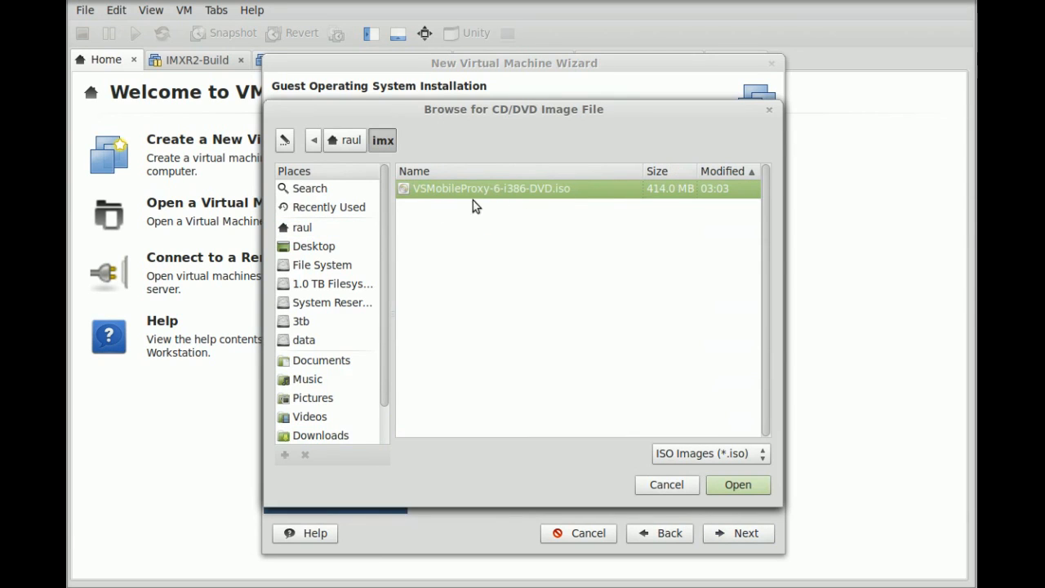
click(724, 493)
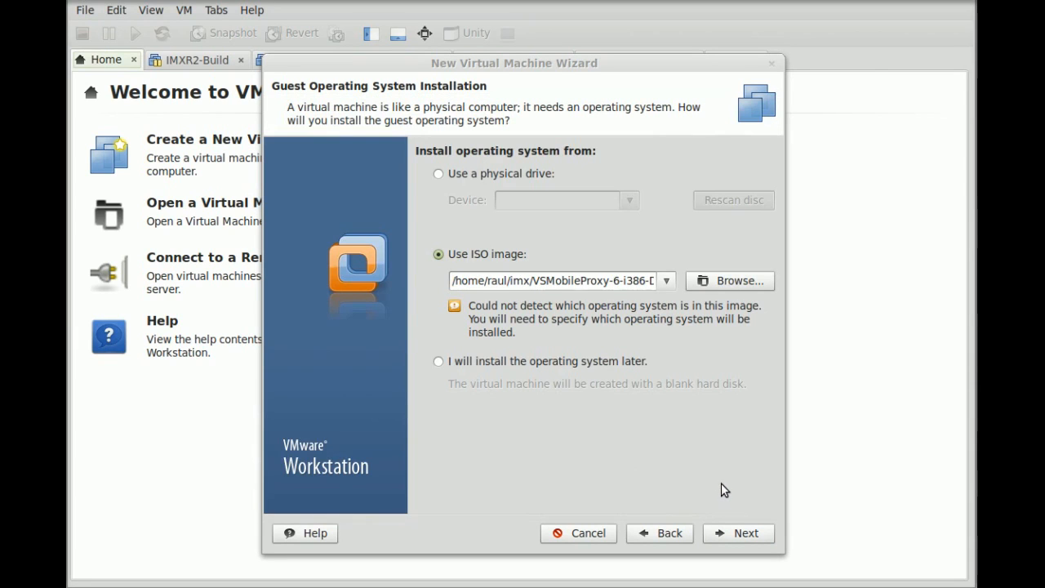
- Set the guest OS to Linux with plain CentOS rather than CentOS 64-bit
click(722, 533)
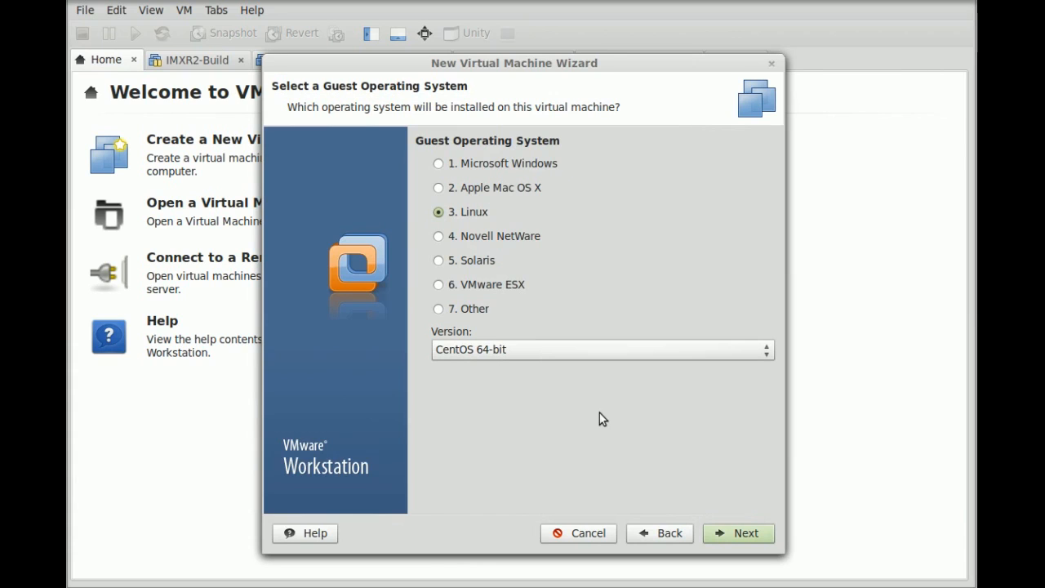
click(634, 351)
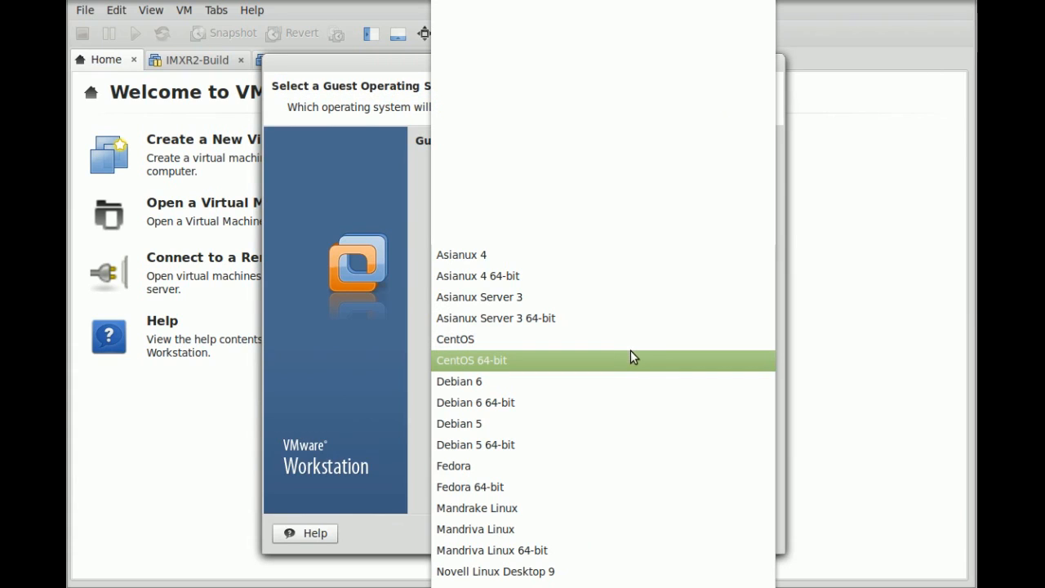
click(516, 339)
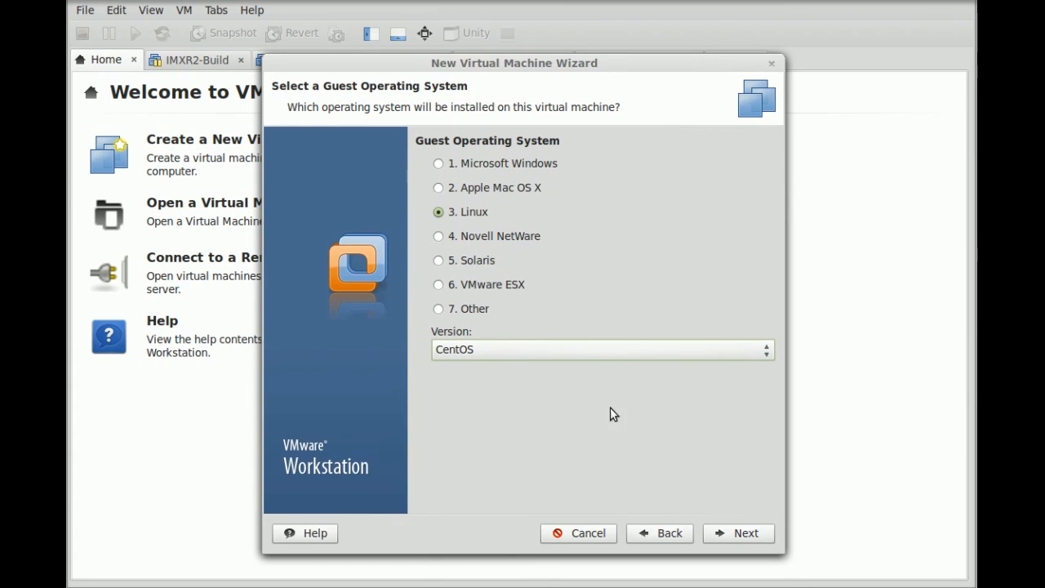
- Name the virtual machine MobileProxy and accept the 20 GB disk size
click(739, 534)
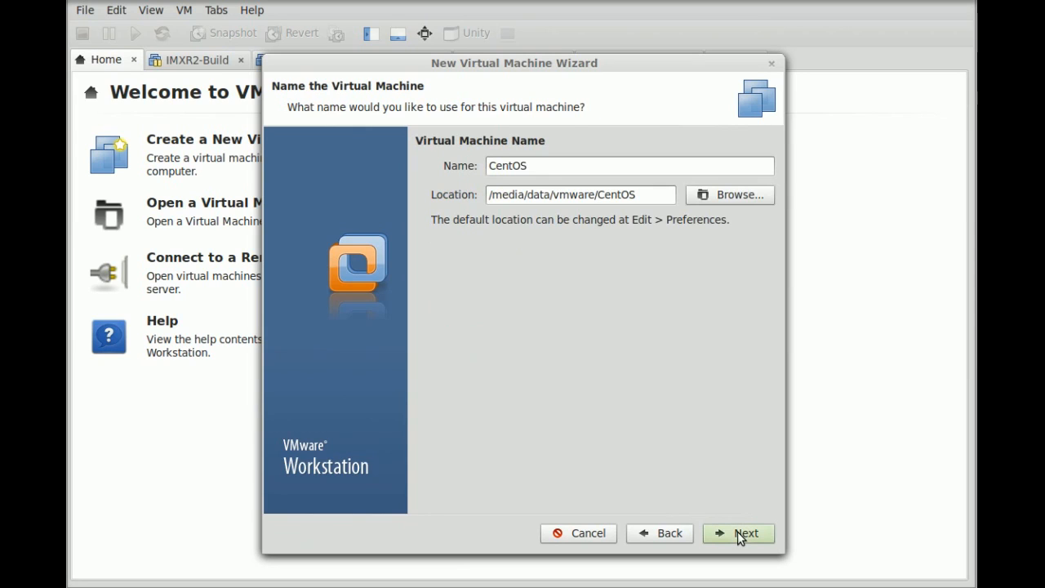
double_click(565, 168)
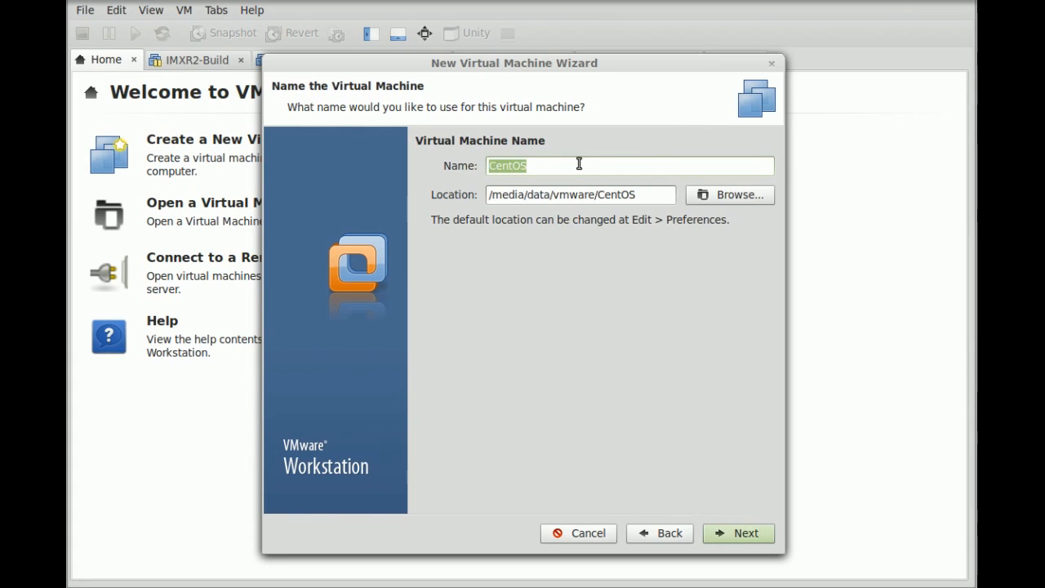
text(MobileProxy)
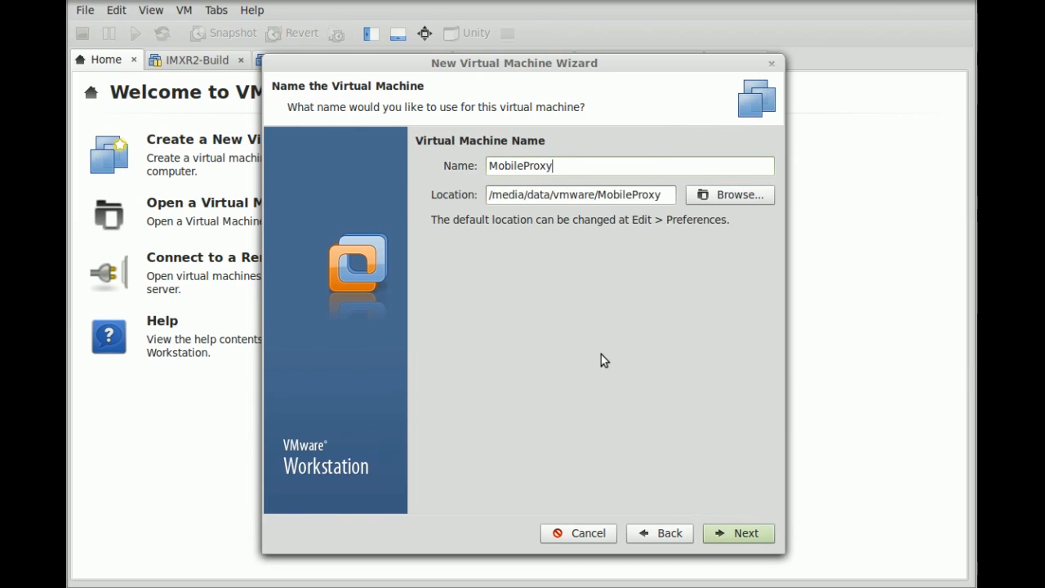
click(744, 536)
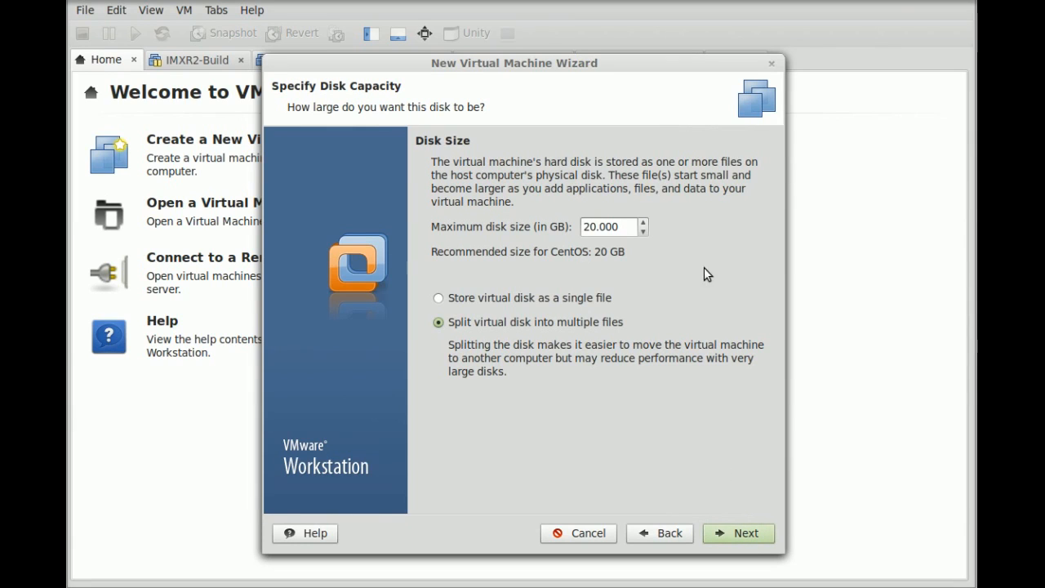
click(738, 536)
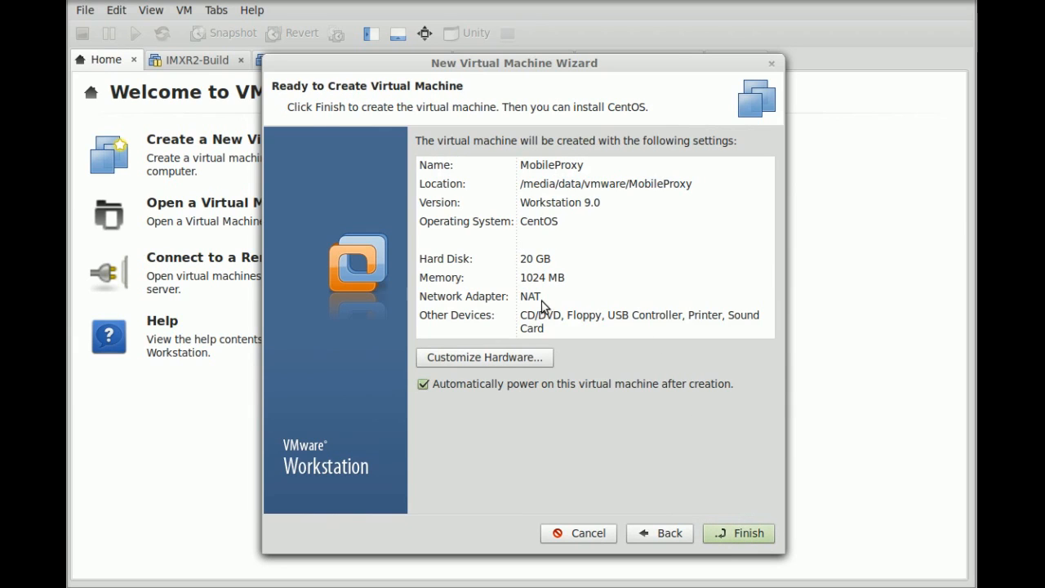
- Give MobileProxy 4 cores per processor and bridged networking, then create and power it on
click(523, 357)
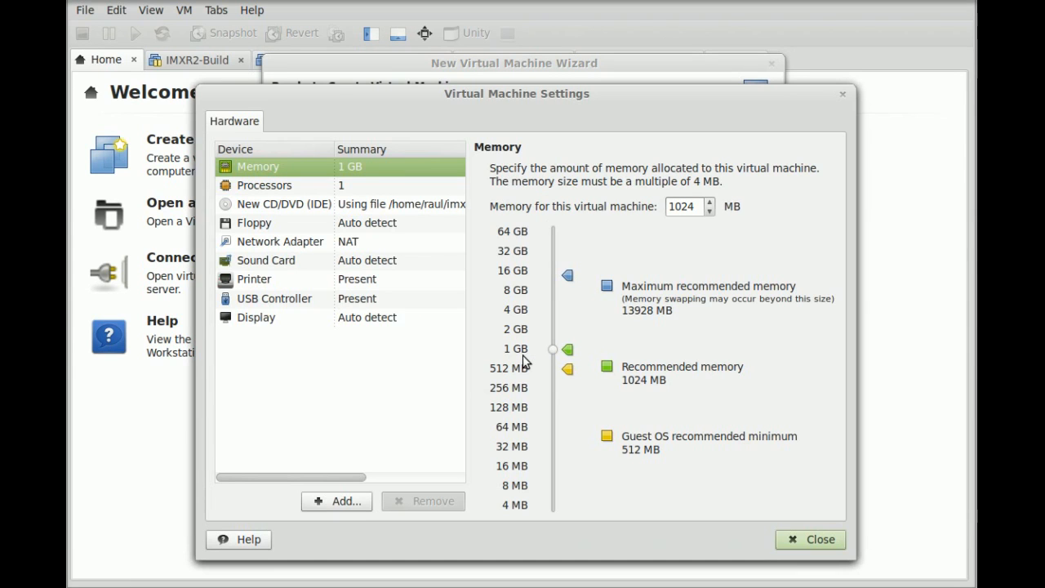
click(261, 193)
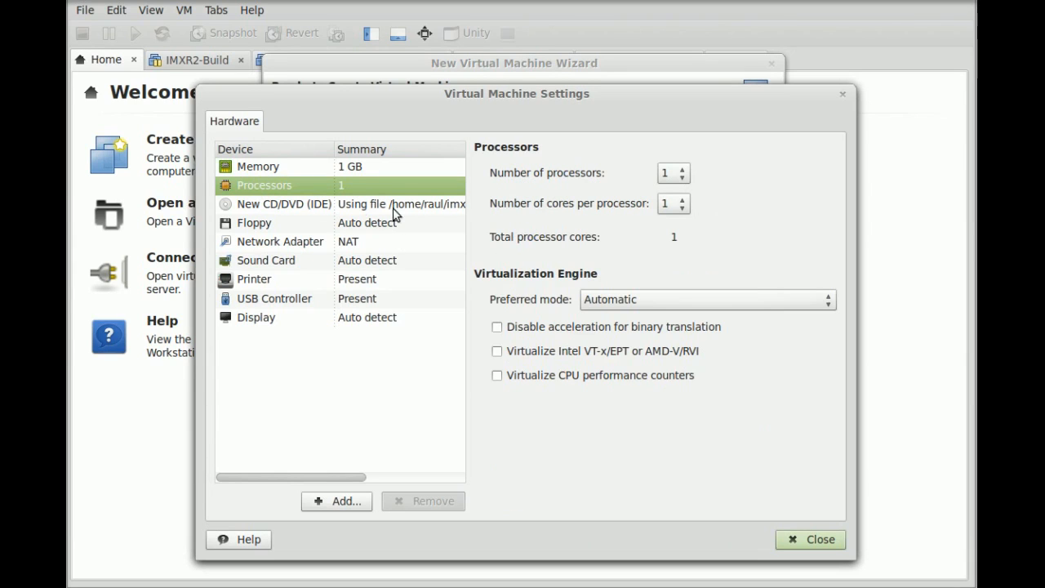
click(666, 204)
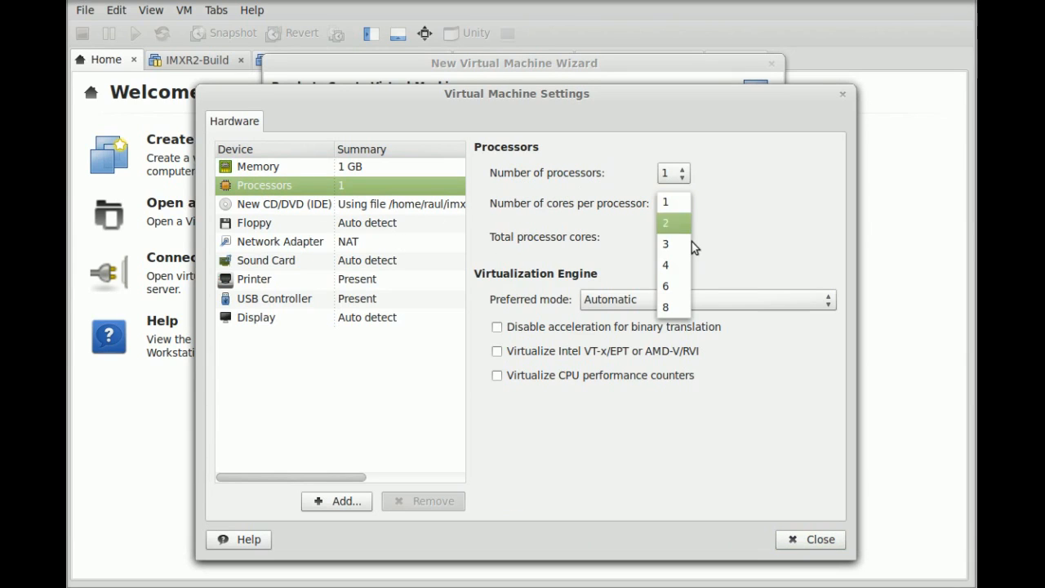
click(675, 265)
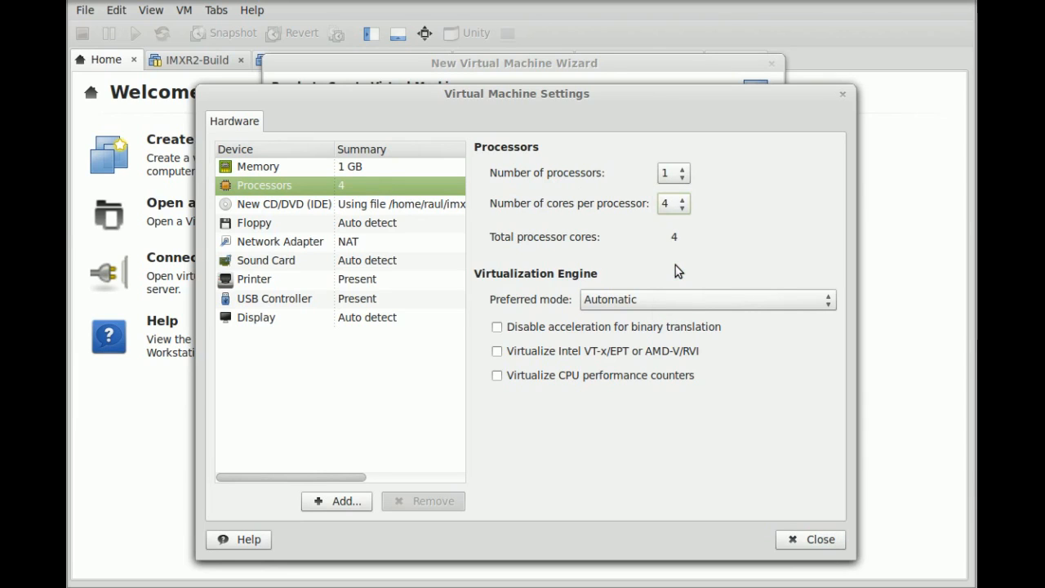
click(303, 249)
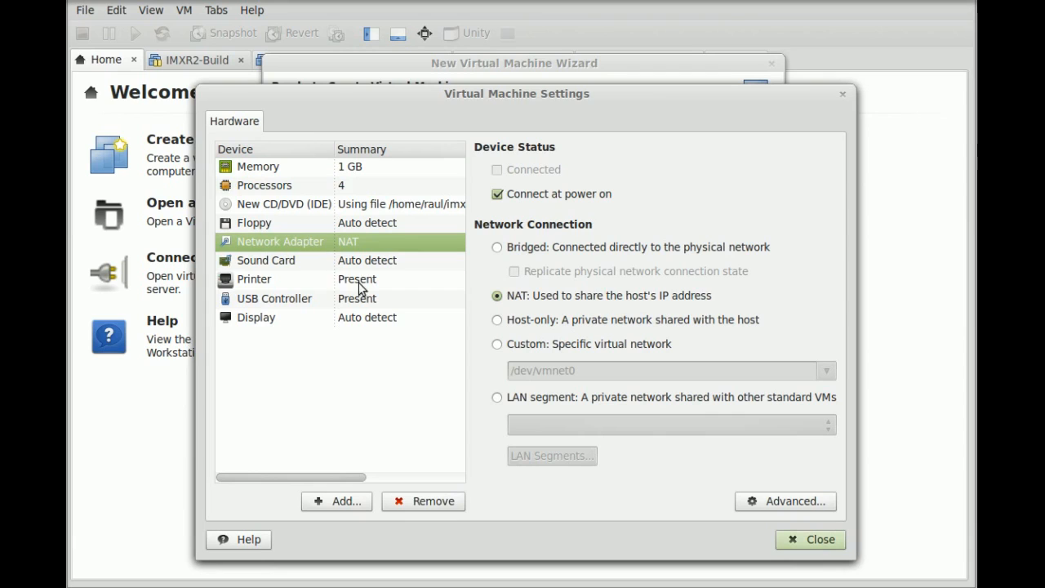
click(562, 252)
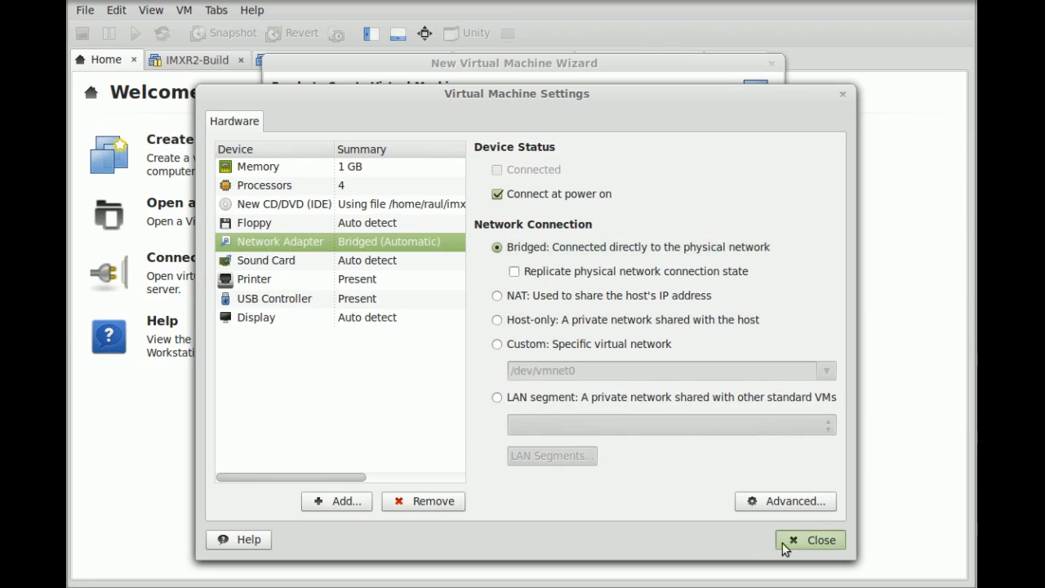
click(317, 168)
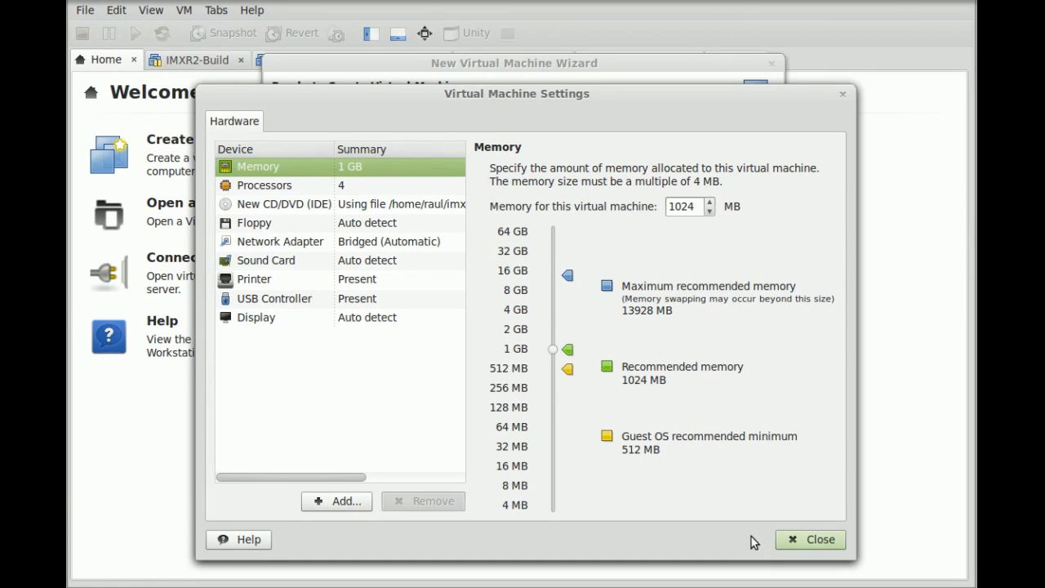
click(806, 542)
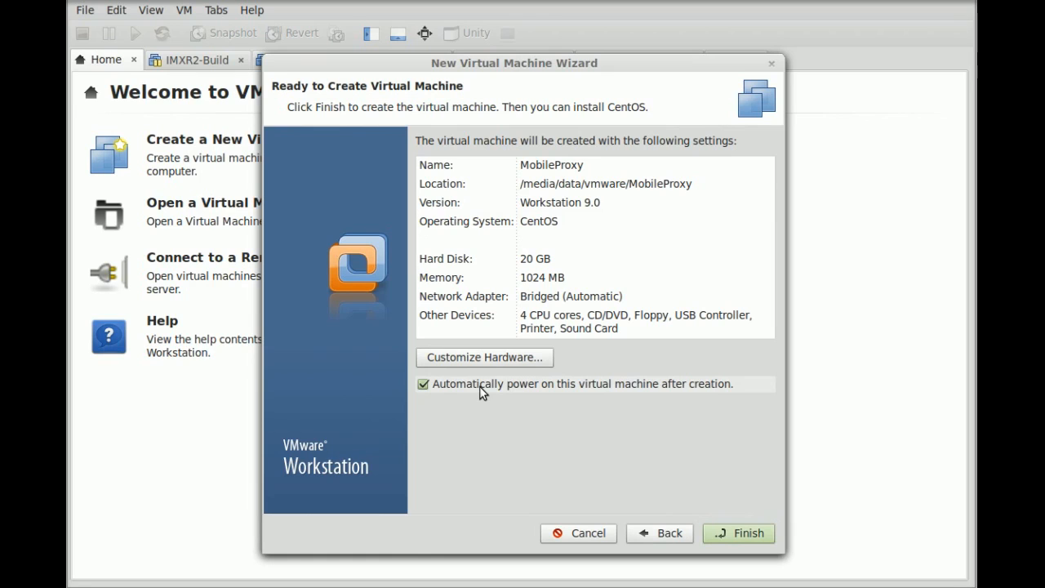
click(737, 530)
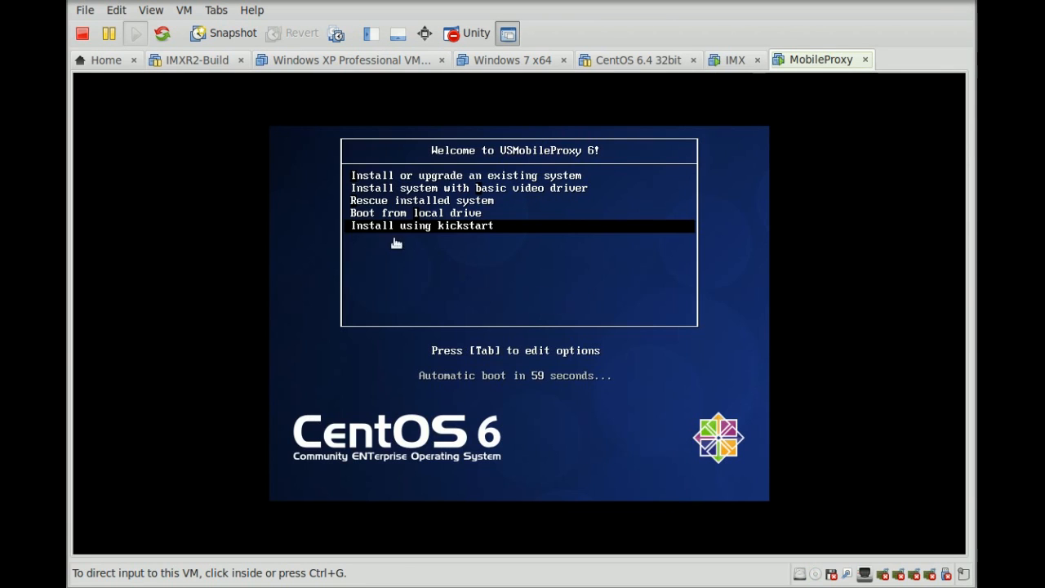
- Boot the kickstart install option from the VSMobileProxy 6 boot menu
click(476, 257)
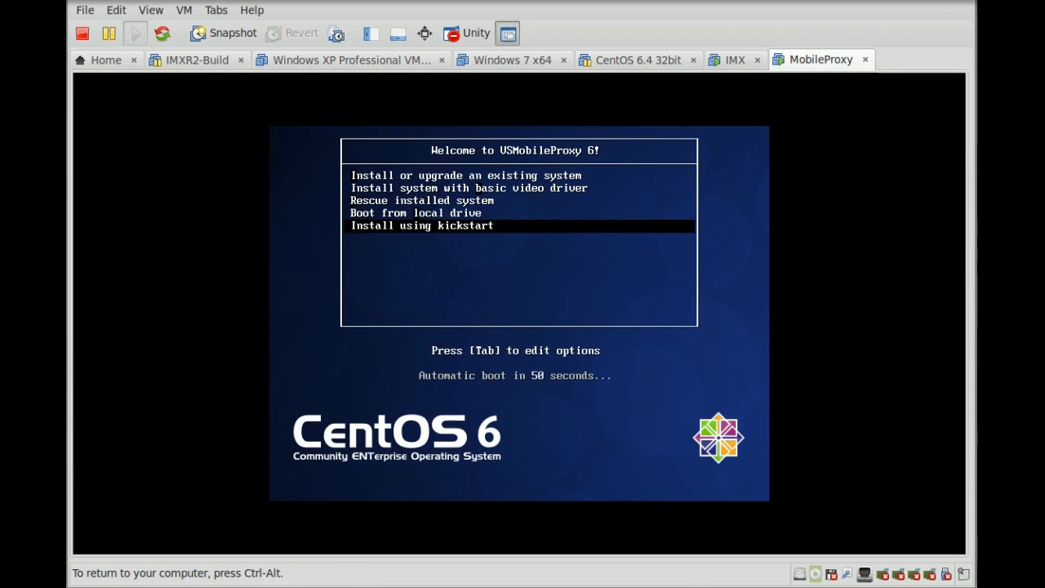
key(Return)
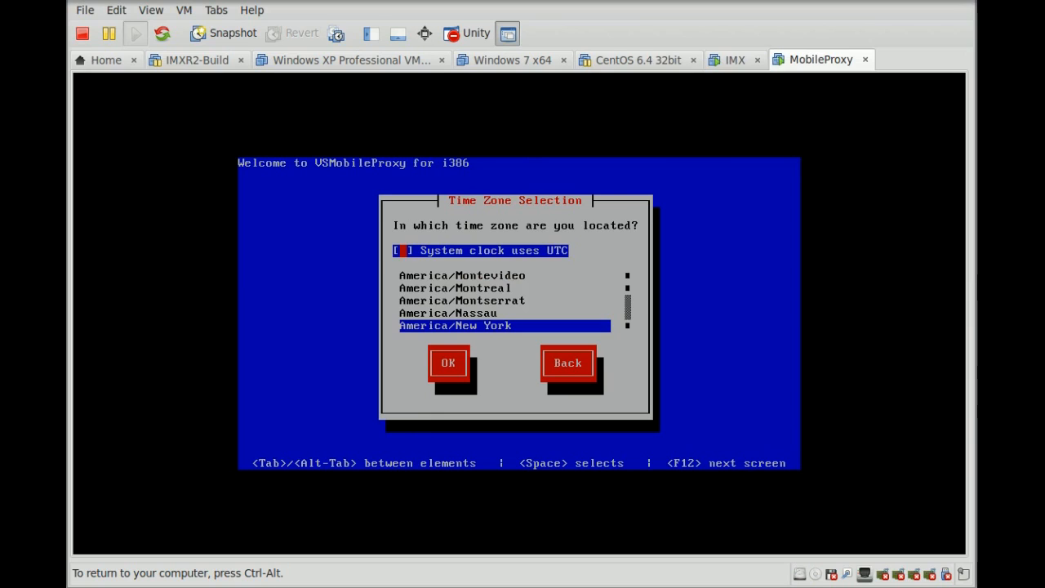
- Choose Australia/Melbourne as the time zone and confirm it with OK
key(Tab)
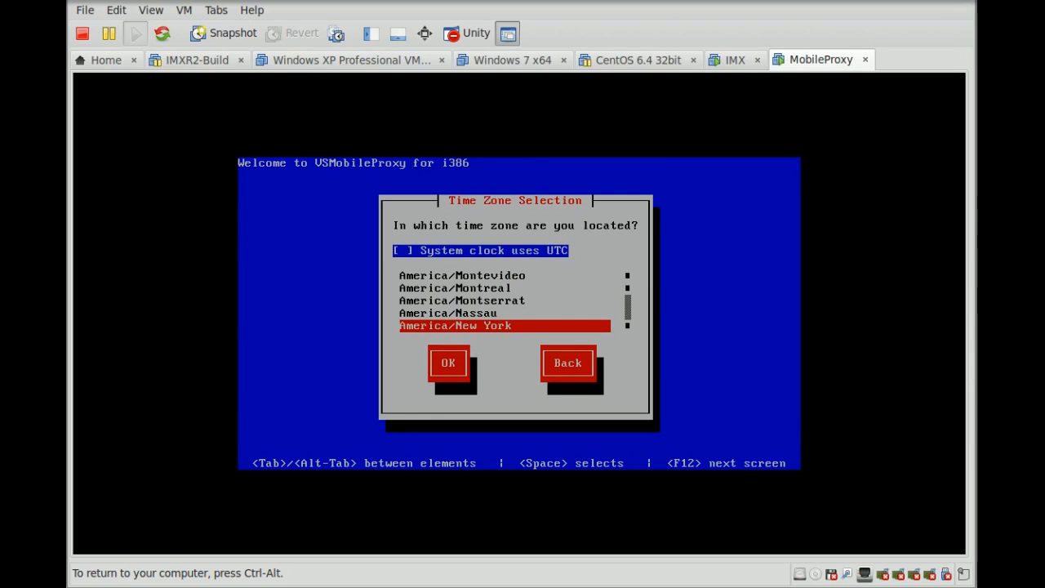
key(Down)
key(Down)
key(Down)
key(Down)
key(Down)
key(Down)
key(Down)
key(Down)
key(Down)
key(Down)
key(Down)
key(Down)
key(Down)
key(Down)
key(Down)
key(Down)
key(Down)
key(Down)
key(Down)
key(Down)
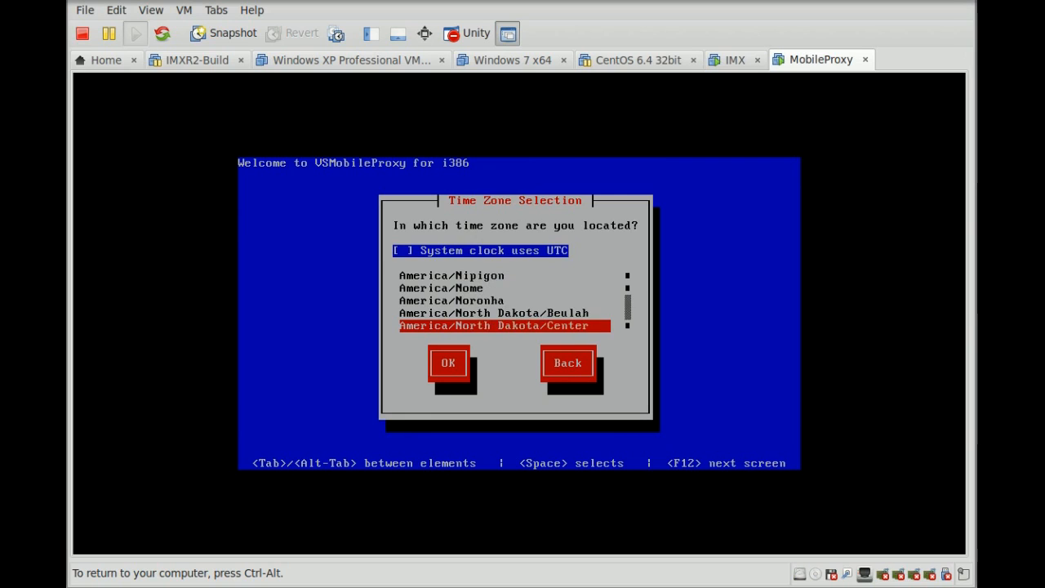
key(Down)
key(Down)
key(Down)
key(Down)
key(Down)
key(Down)
key(Down)
key(Down)
key(Down)
key(Down)
key(Down)
key(Down)
key(Down)
key(Down)
key(Down)
key(Down)
key(Down)
key(Down)
key(Down)
key(Down)
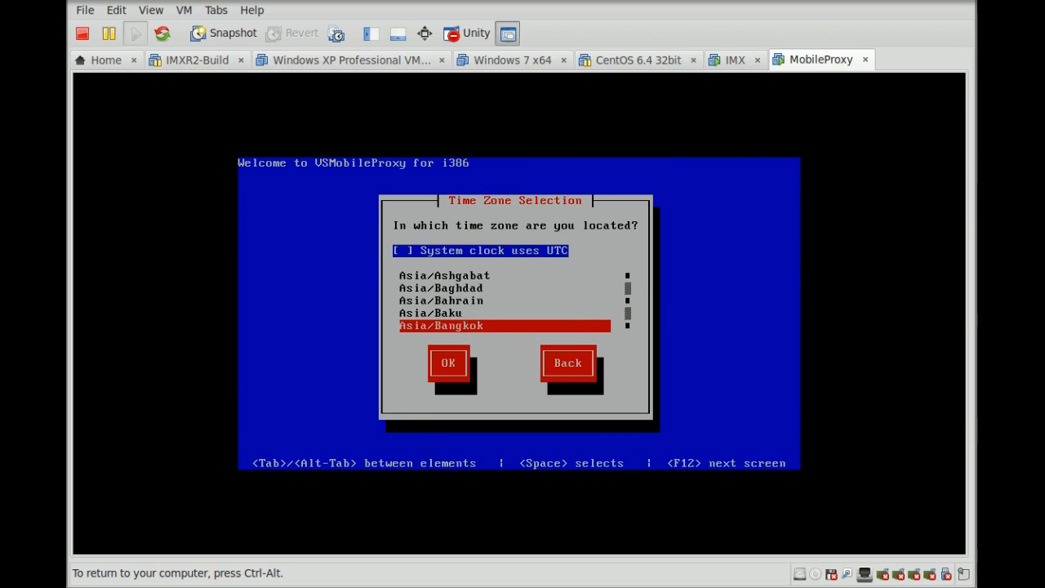
key(Down)
key(Down)
key(Down)
key(Down)
key(Down)
key(Down)
key(Down)
key(Down)
key(Down)
key(Down)
key(Down)
key(Down)
key(Down)
key(Down)
key(Down)
key(Down)
key(Down)
key(Down)
key(Down)
key(Down)
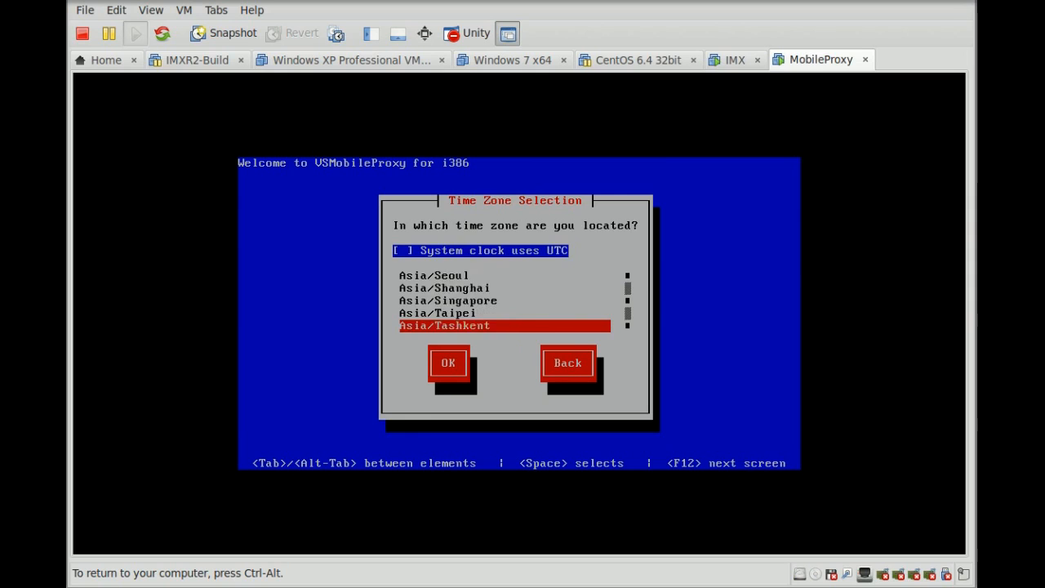
key(Up)
key(Up)
key(Up)
key(Up)
key(Up)
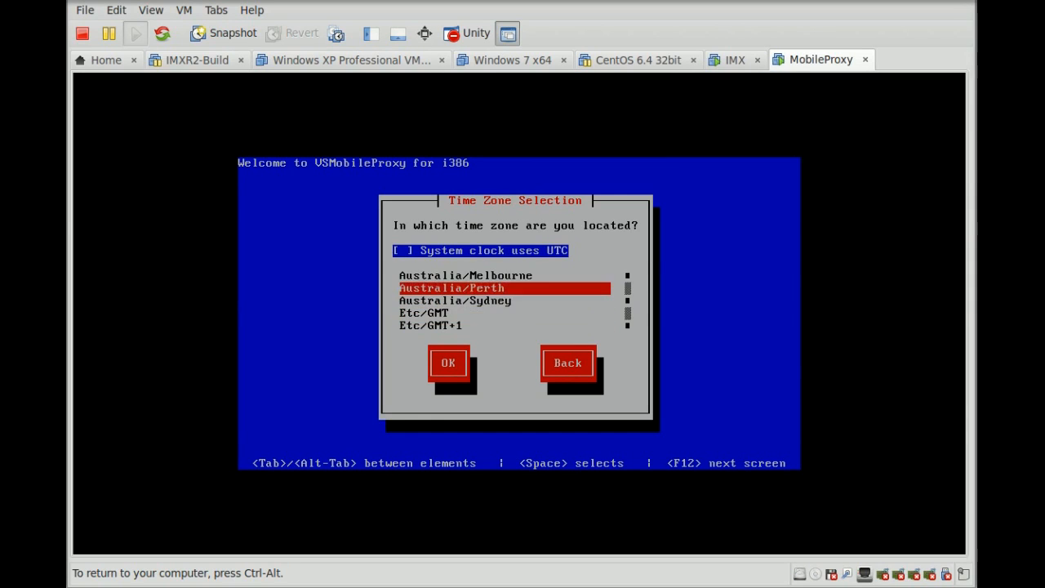
key(Down)
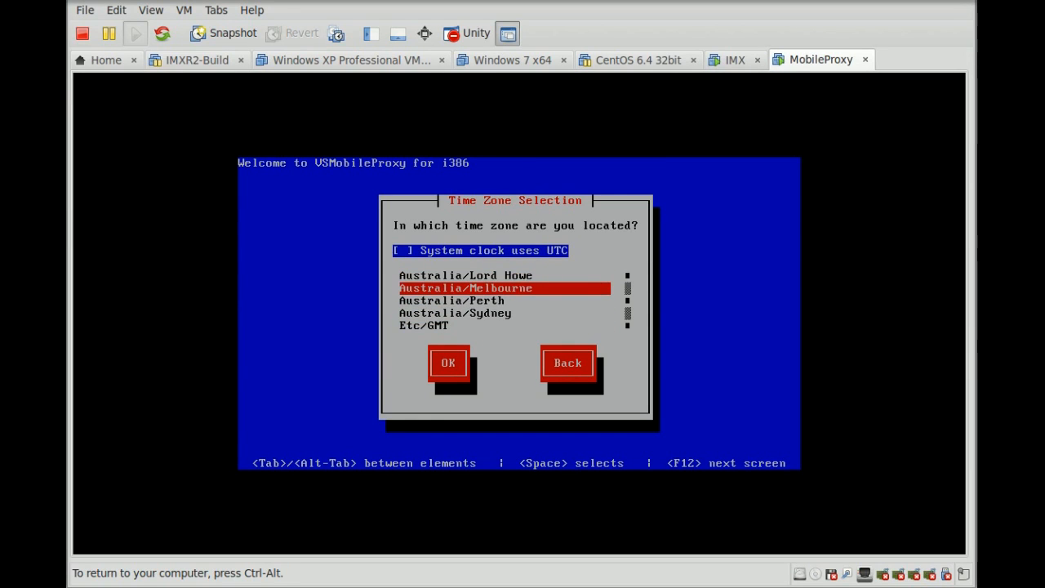
key(Tab)
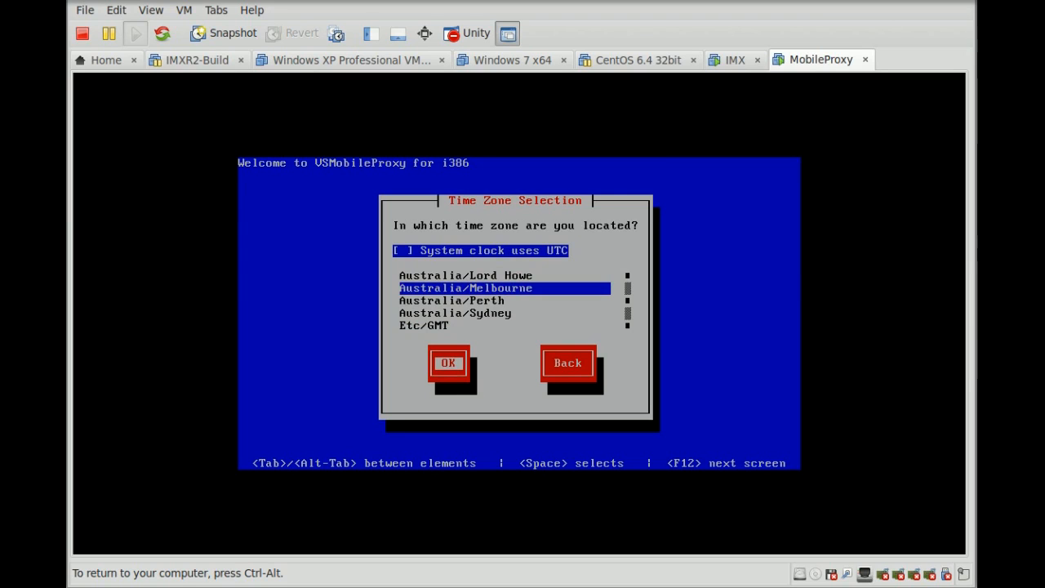
key(Return)
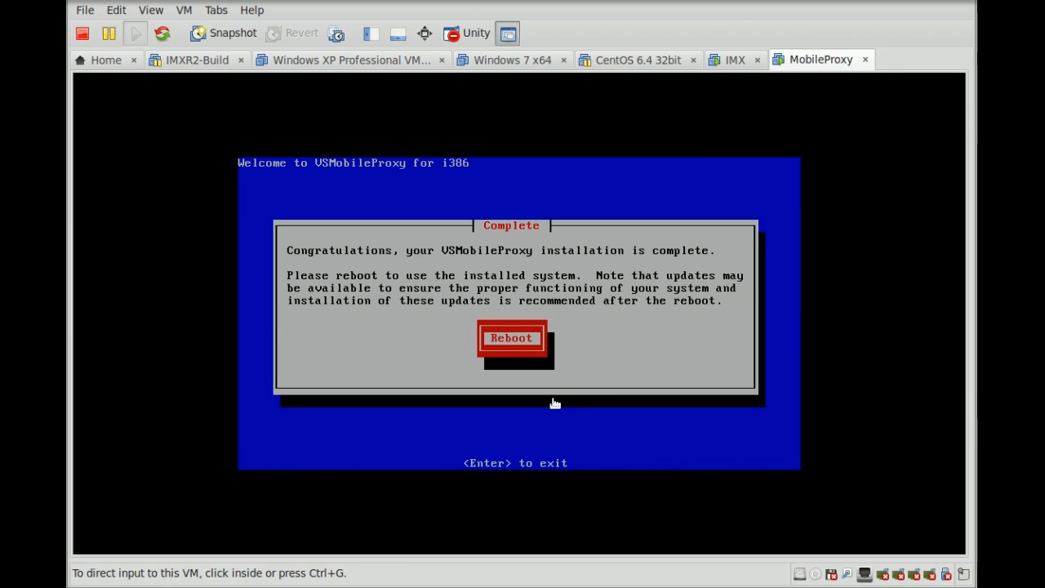
- Reboot the installed appliance so it comes up at its login prompt
click(600, 326)
key(Return)
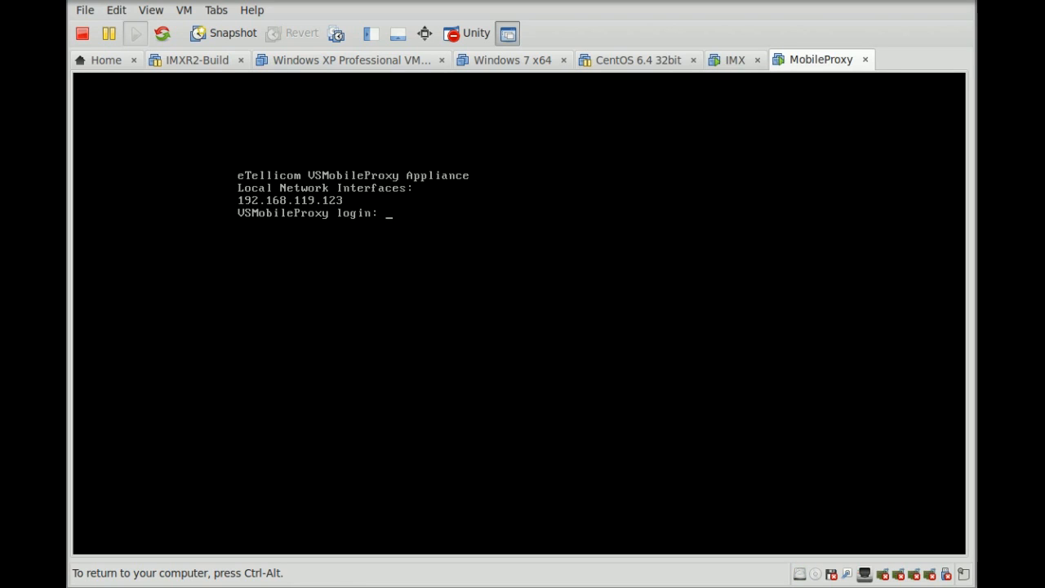
- Release keyboard and mouse from the MobileProxy VM with Ctrl+Alt
key(ctrl+alt)
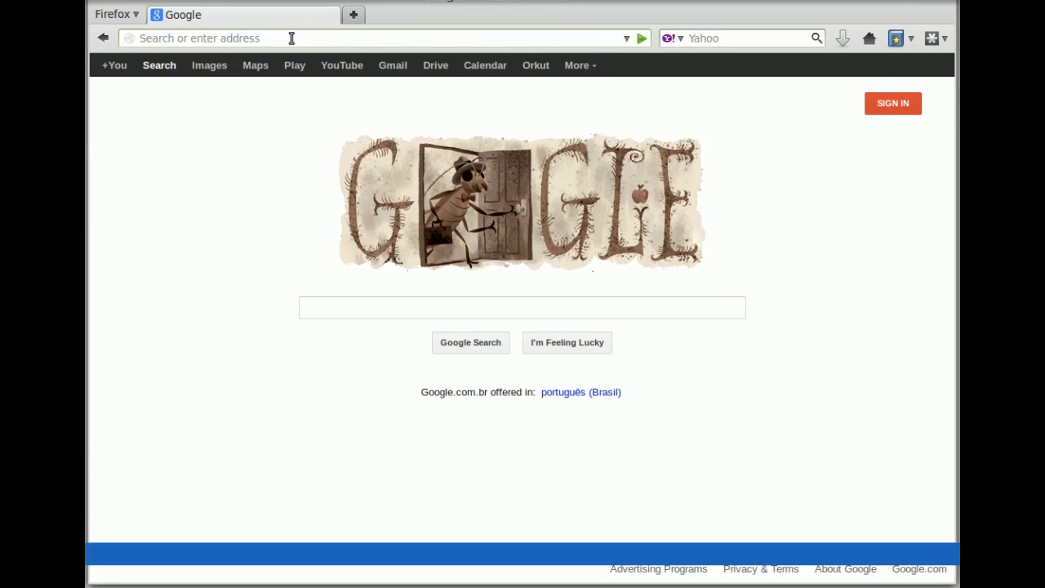
- Load 192.168.119.123 in Firefox and log in as administrator with the admin password
text(192.)
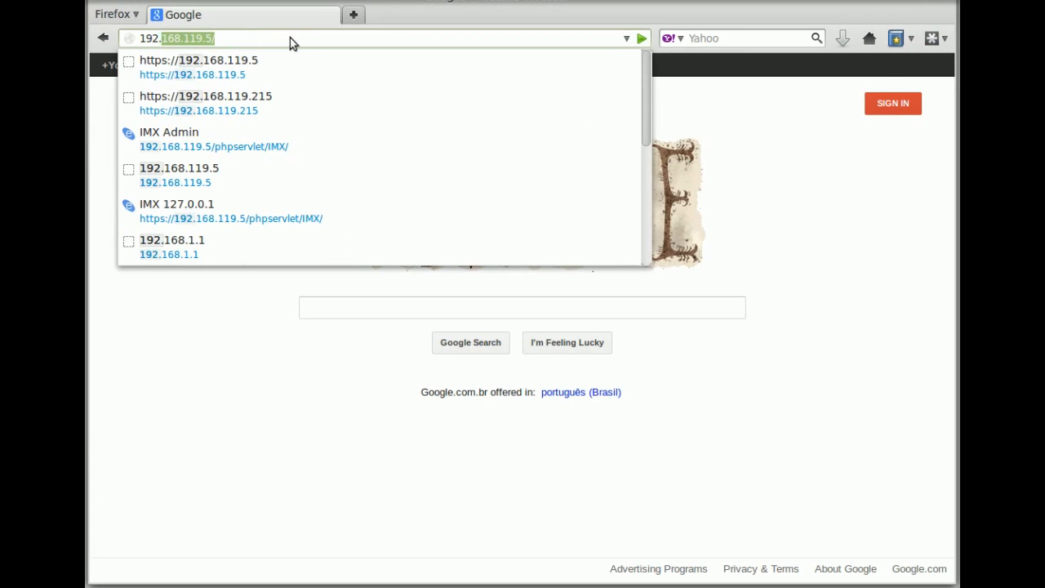
text(168.119.123)
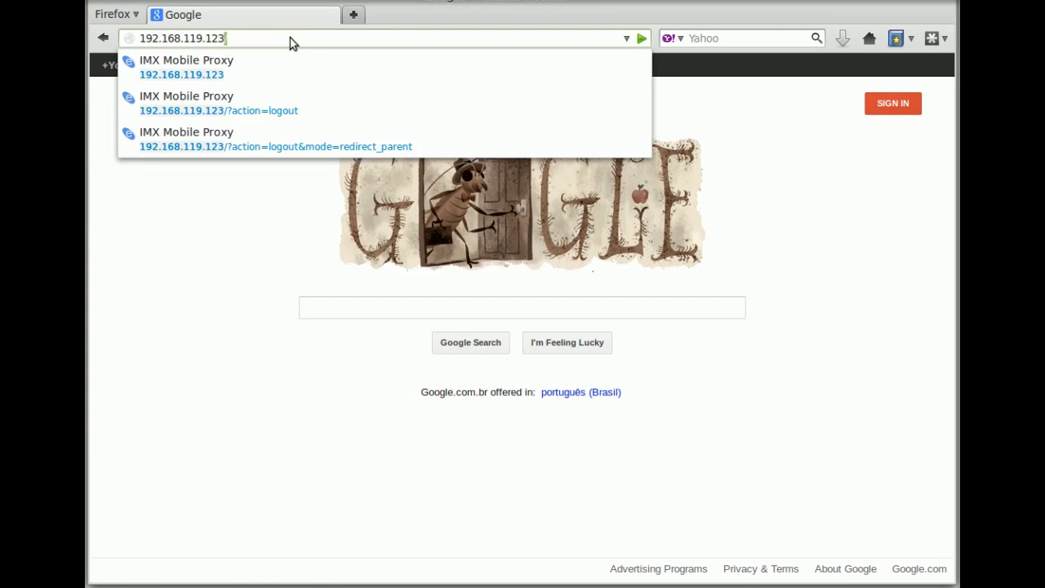
key(Return)
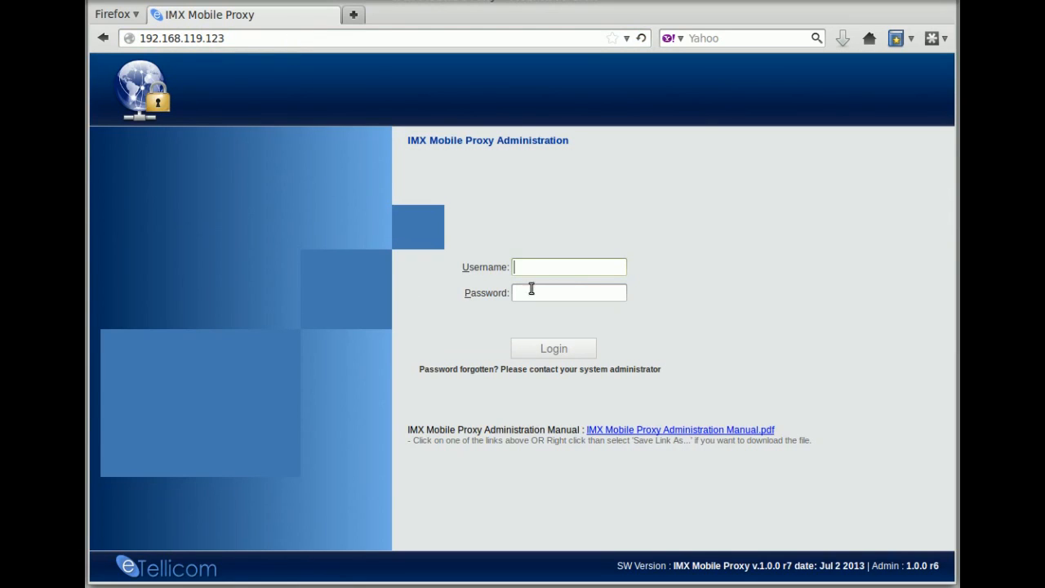
text(administrator)
key(Tab)
text(admin)
click(564, 353)
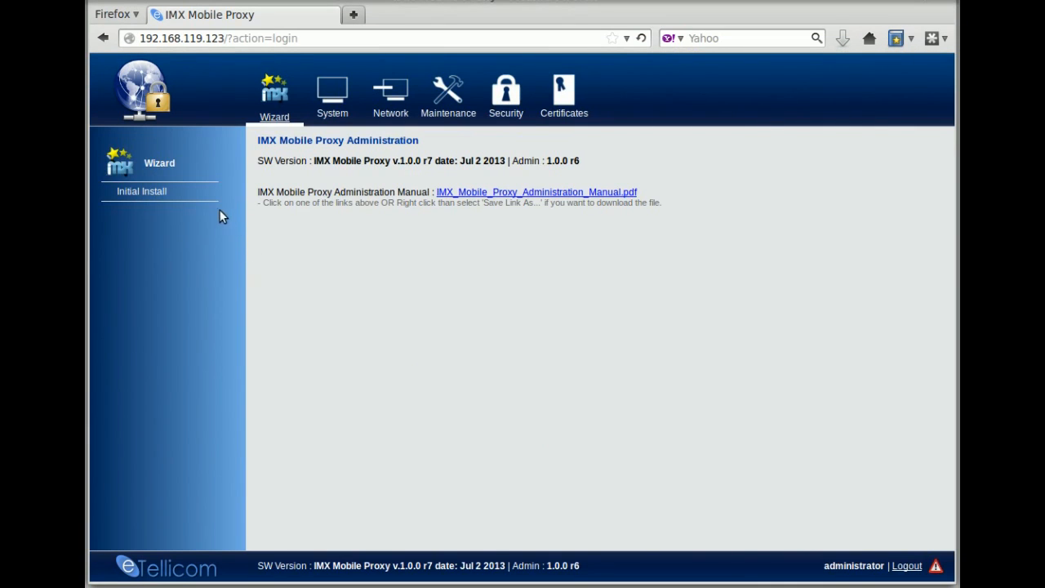
- Launch the Initial Install wizard and apply automatic date and time synchronization via NTP
click(162, 194)
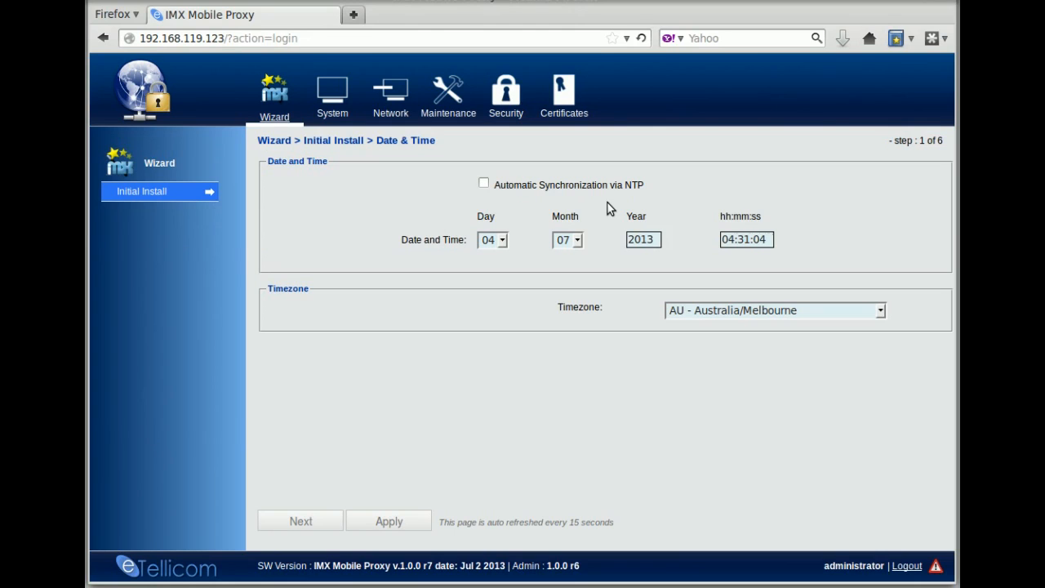
click(485, 184)
click(484, 184)
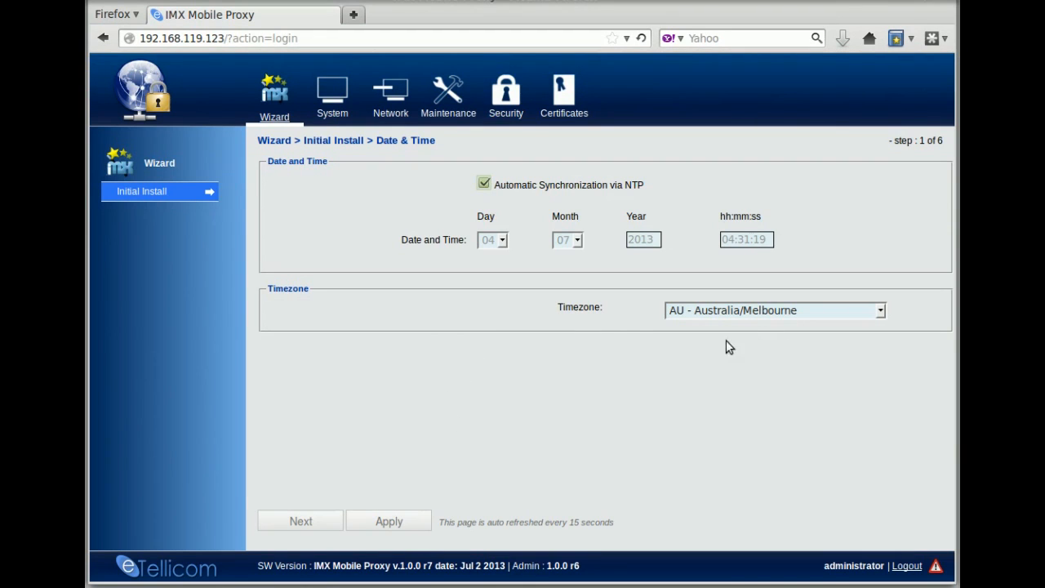
click(380, 524)
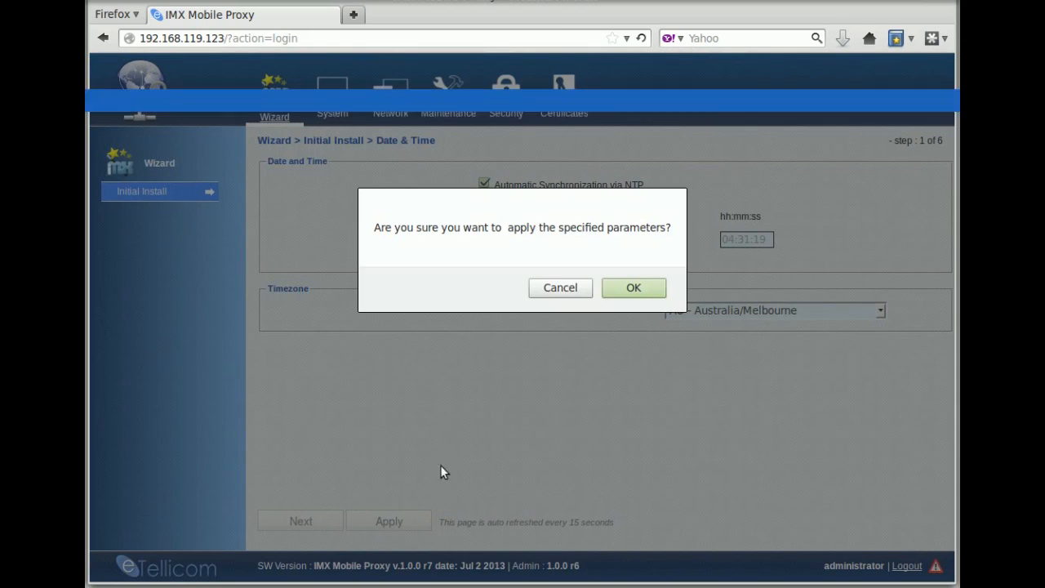
click(627, 294)
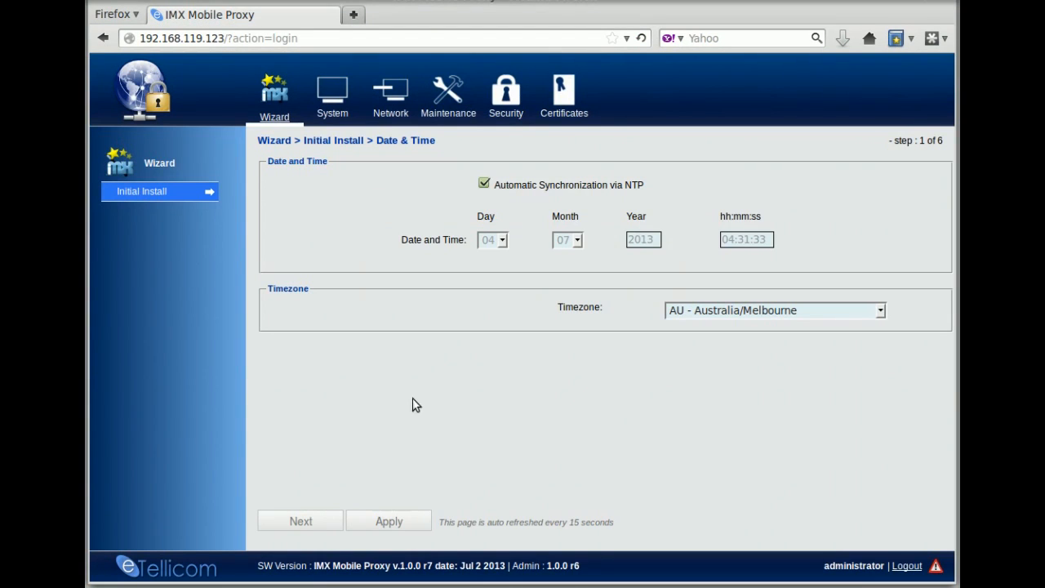
- Pass License Request, selecting the personal key, and License Activation to reach General Settings
click(311, 521)
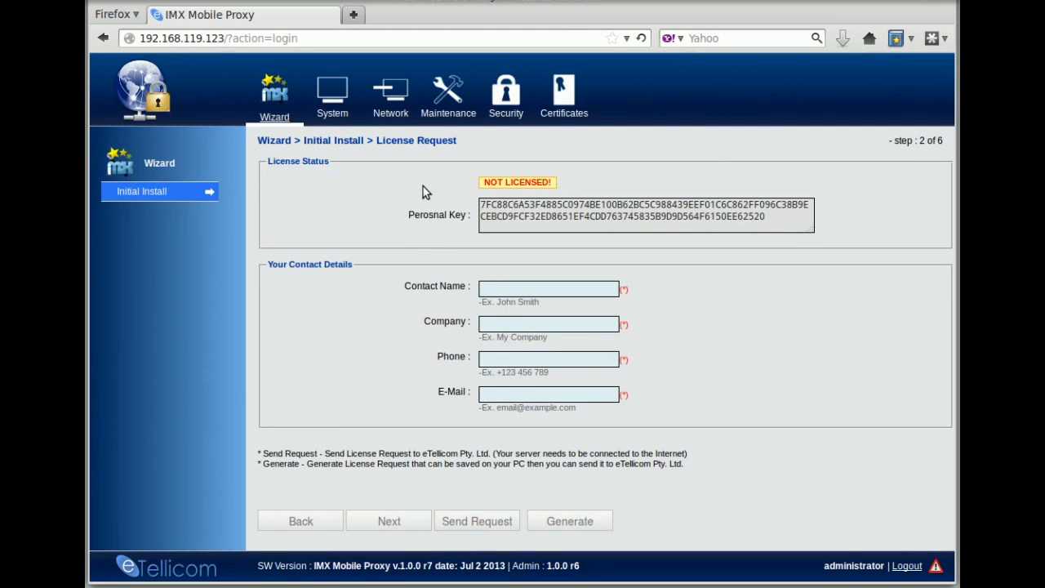
drag(482, 204, 765, 221)
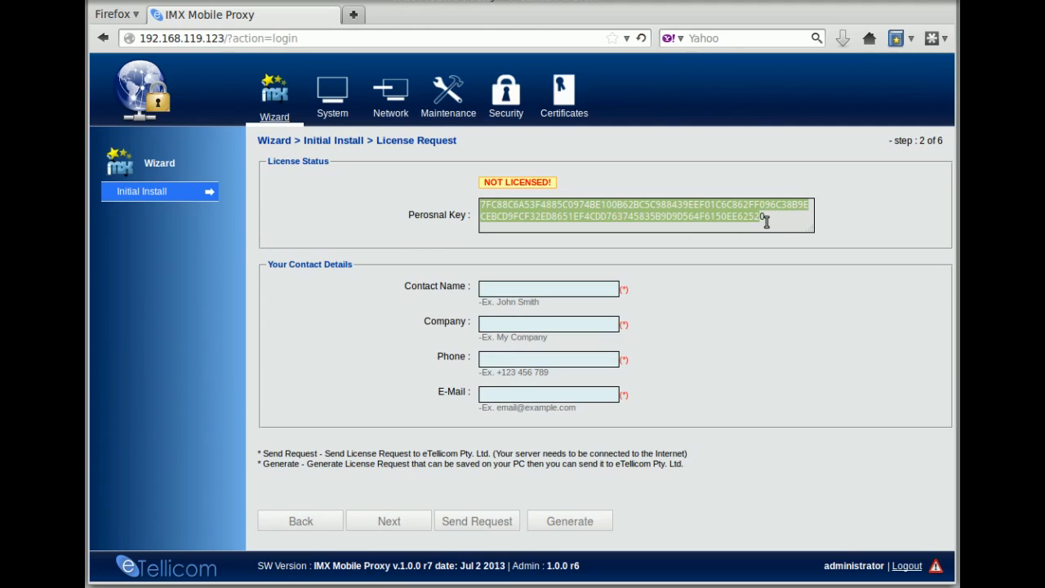
click(766, 222)
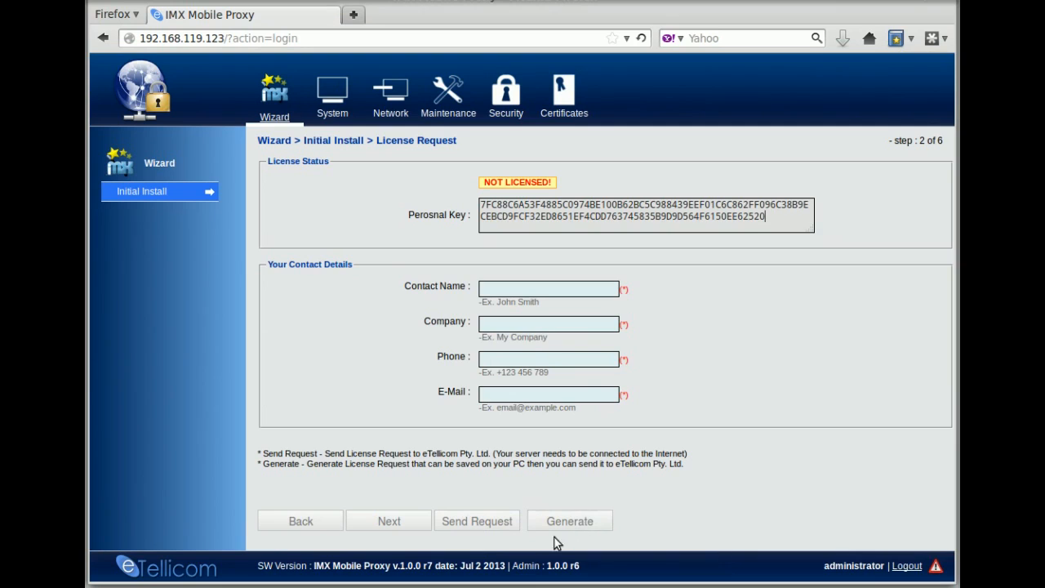
click(389, 524)
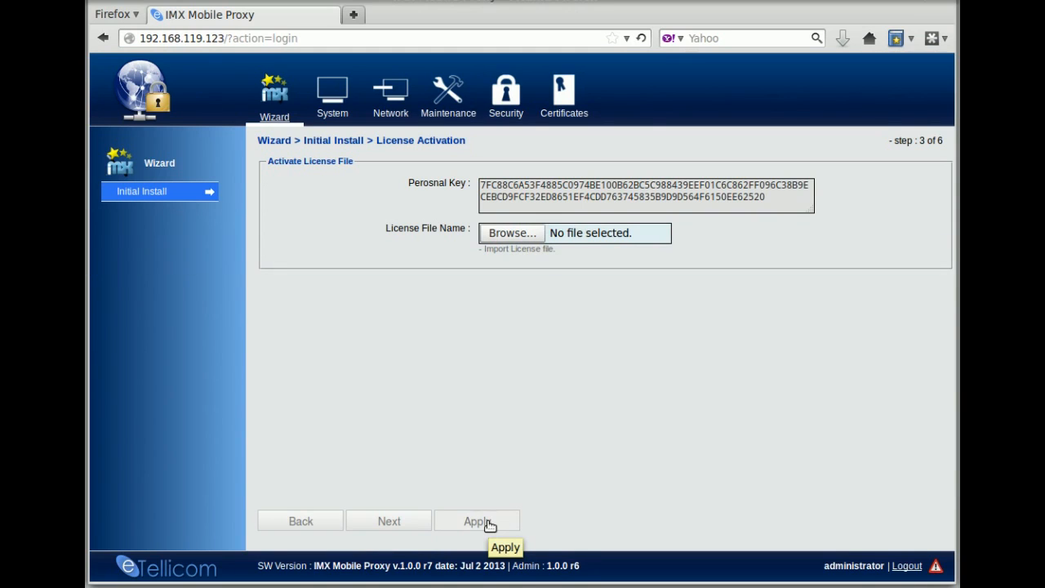
click(390, 524)
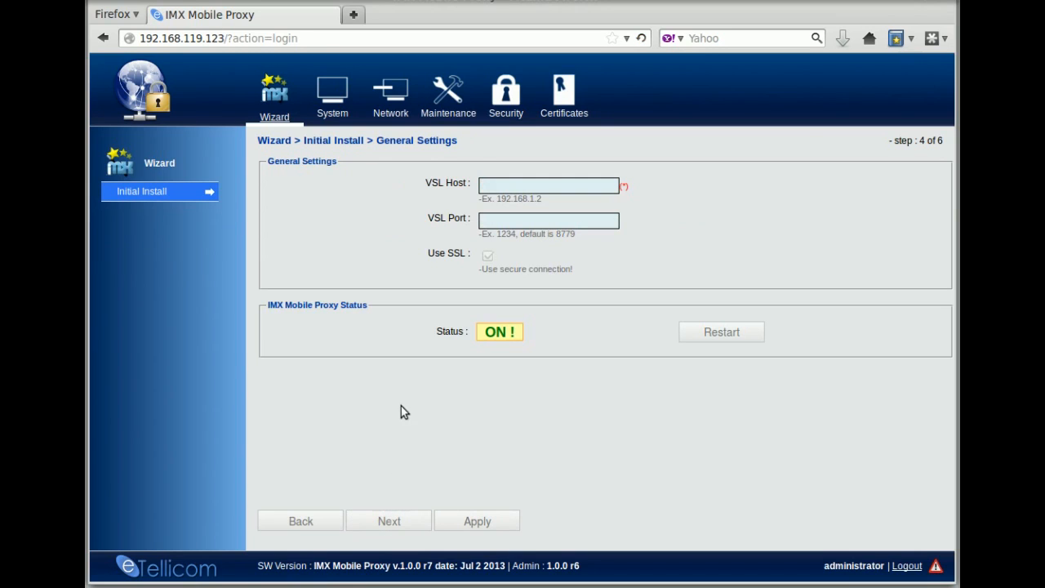
- Apply VSL host 192.168.119.30 and port 8779, then advance to step 5
click(503, 185)
text(1)
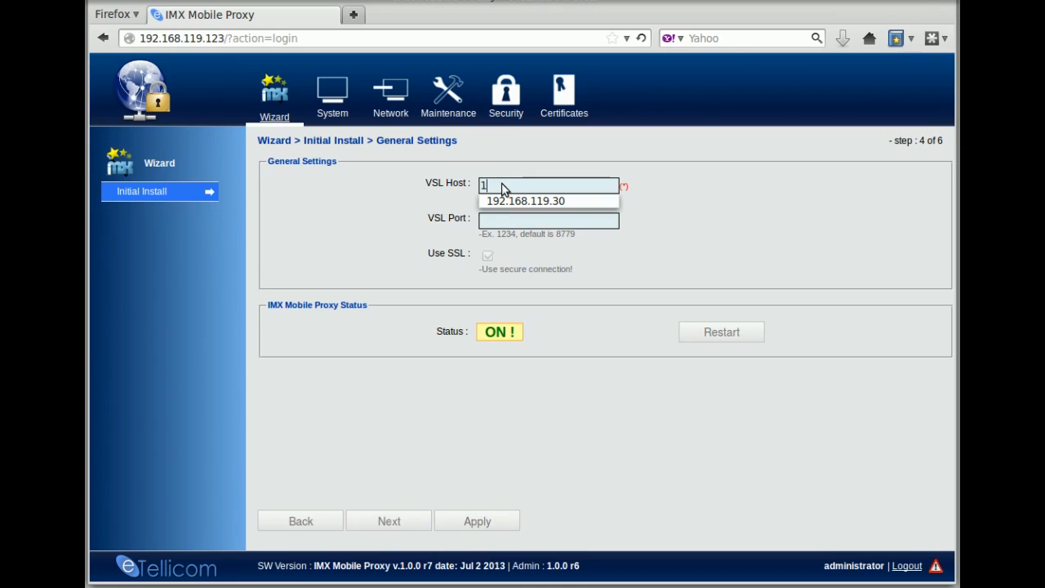
text(92.168.119.30)
click(527, 221)
text(8)
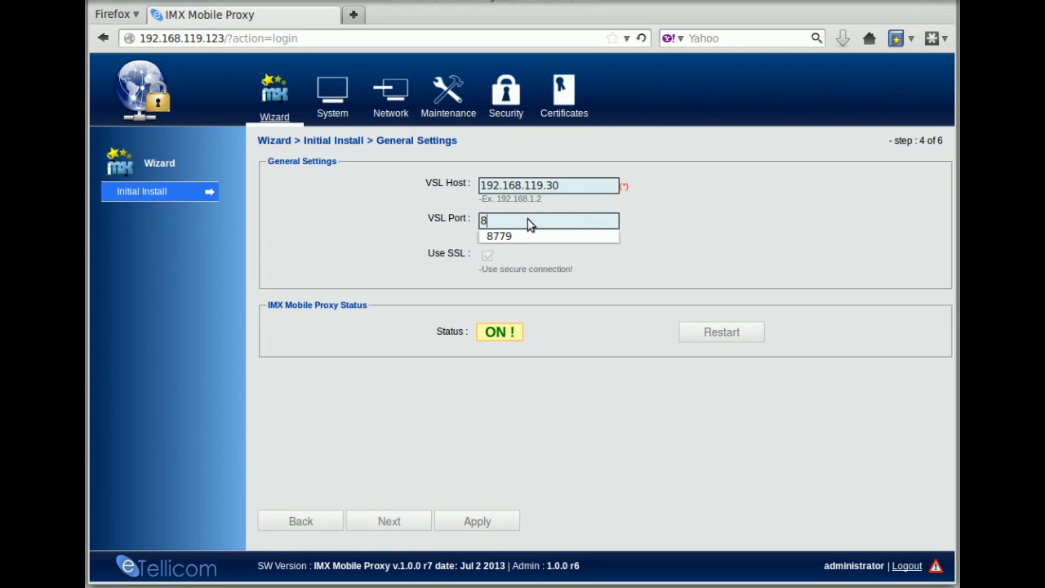
text(77)
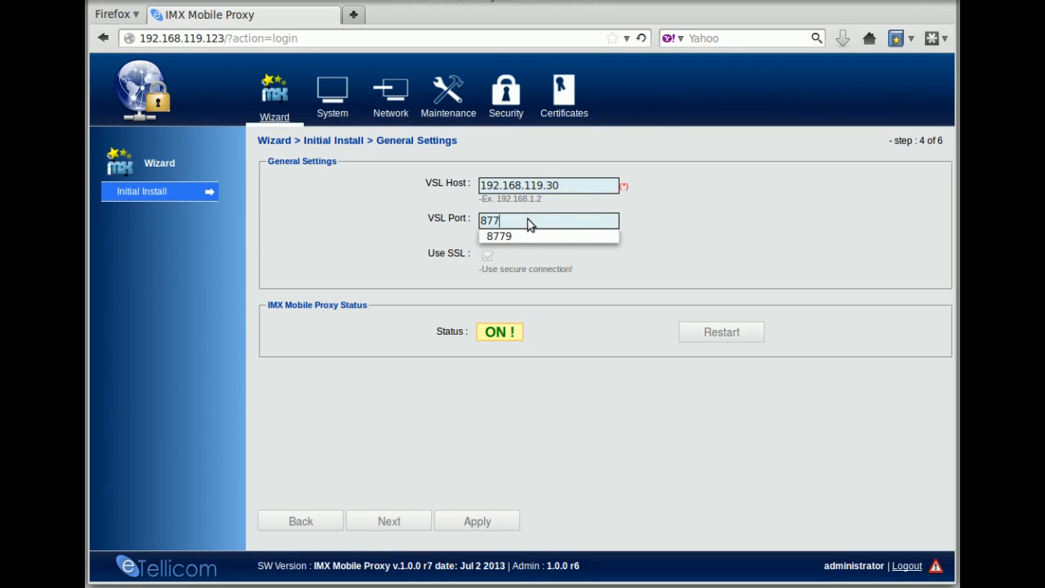
text(9)
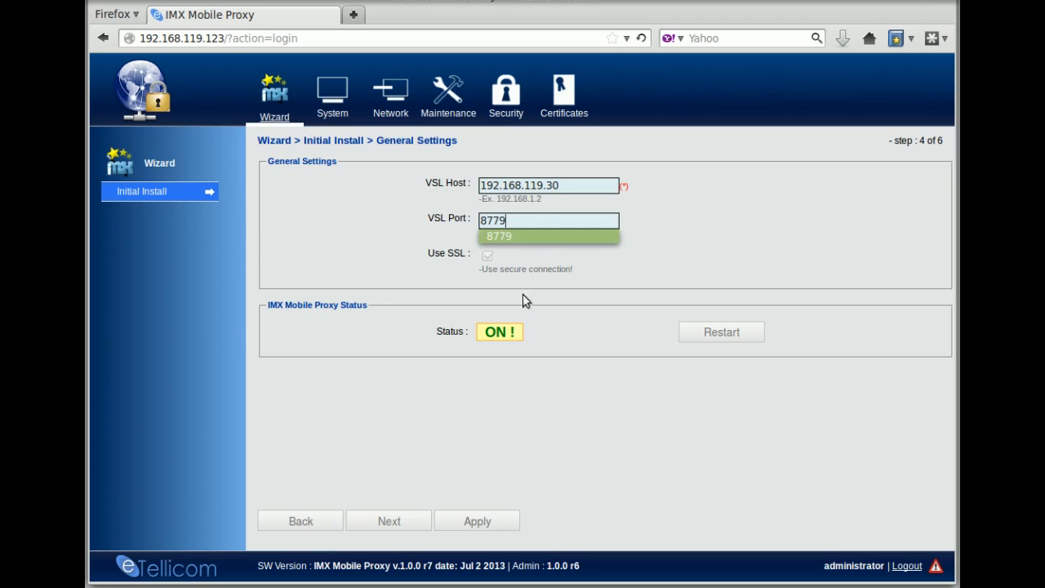
click(565, 394)
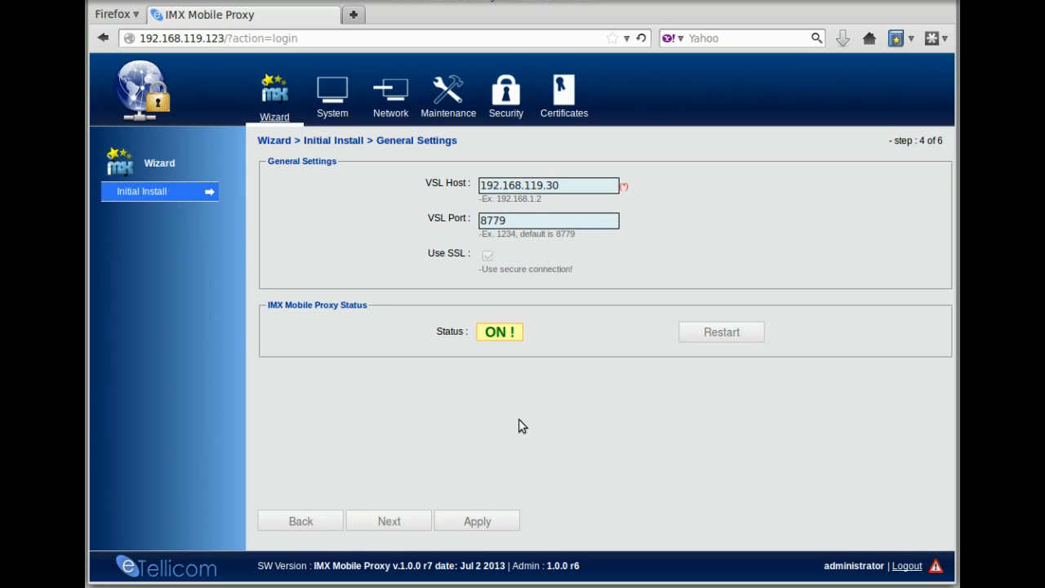
click(479, 521)
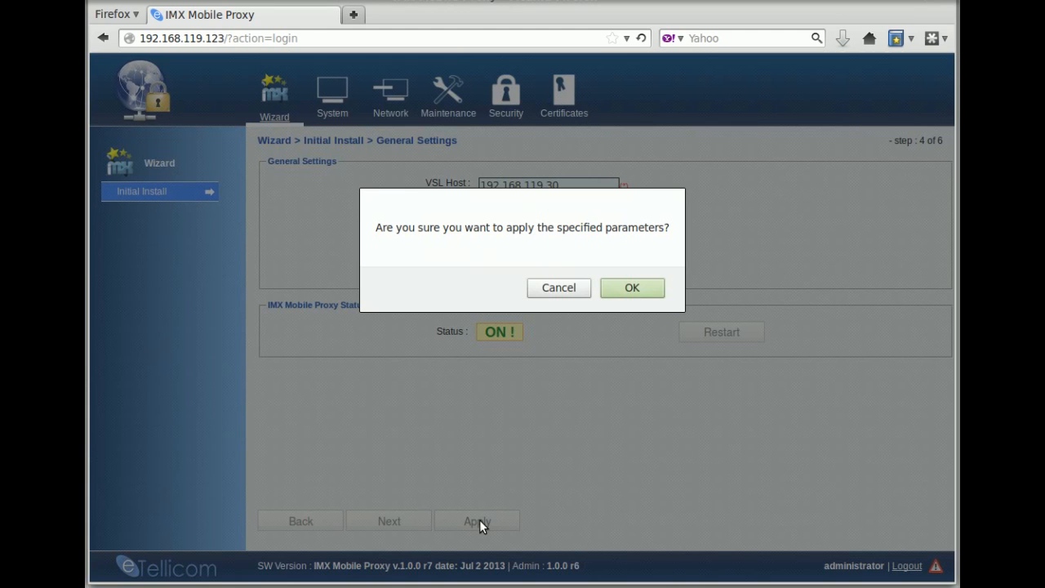
click(632, 288)
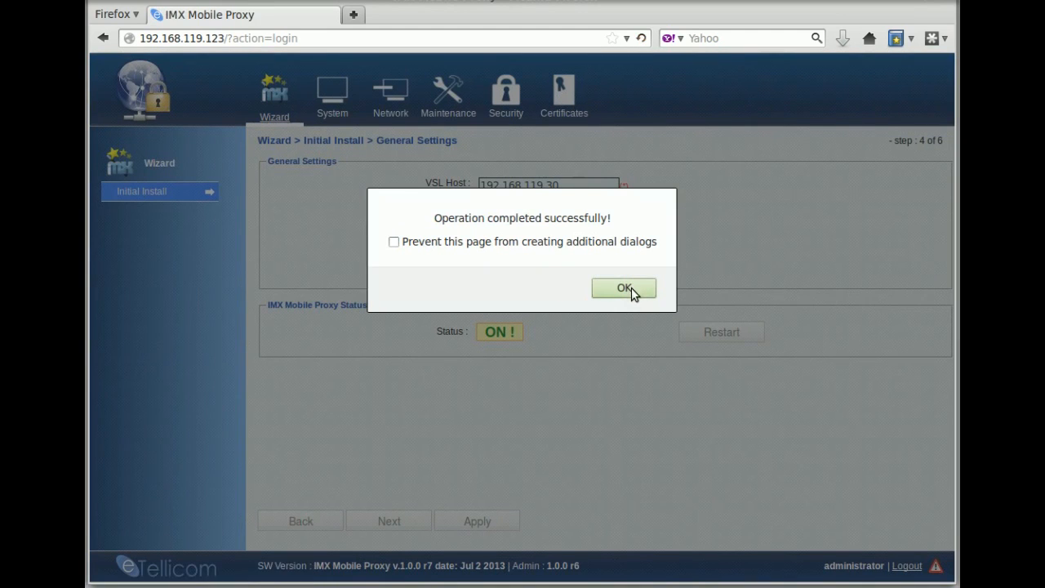
click(624, 288)
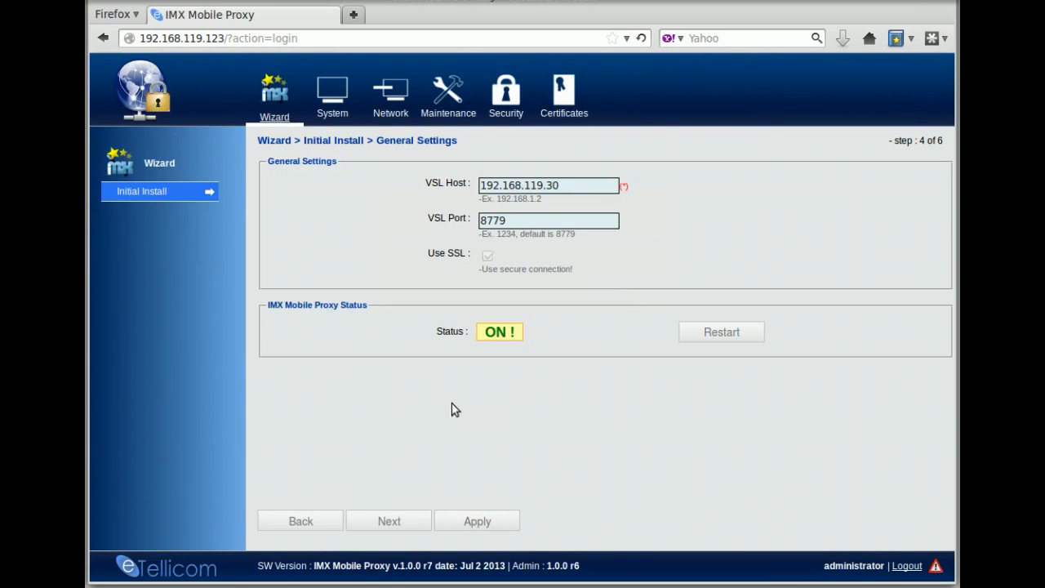
click(383, 522)
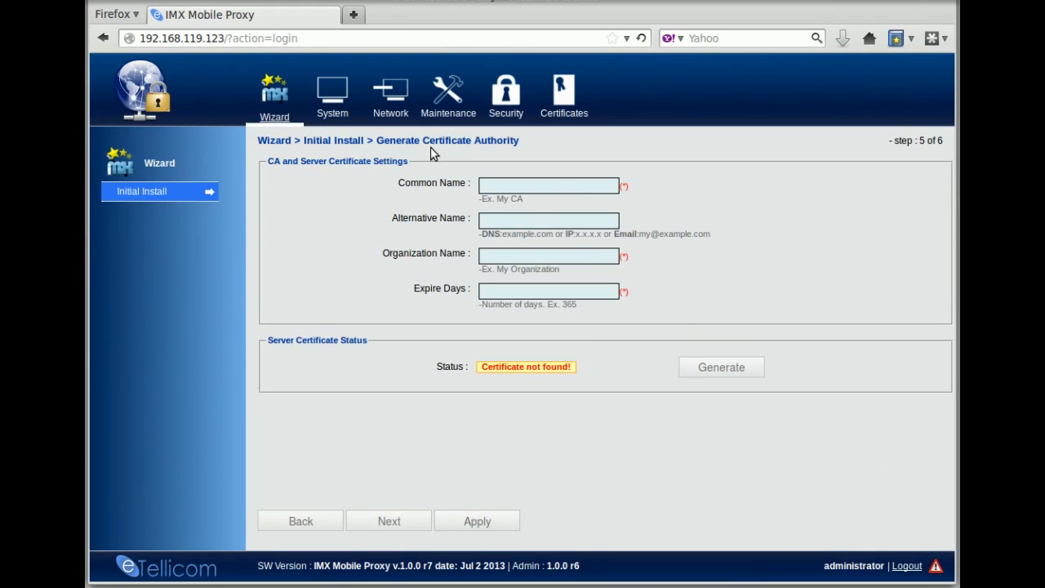
- Generate CA 'Mobile Proxy CA' with DNS:etellicom.com, organization My Company Ltd, valid 3650 days
click(504, 184)
text(Mobi)
text(le Proxy CA)
text(DNS:)
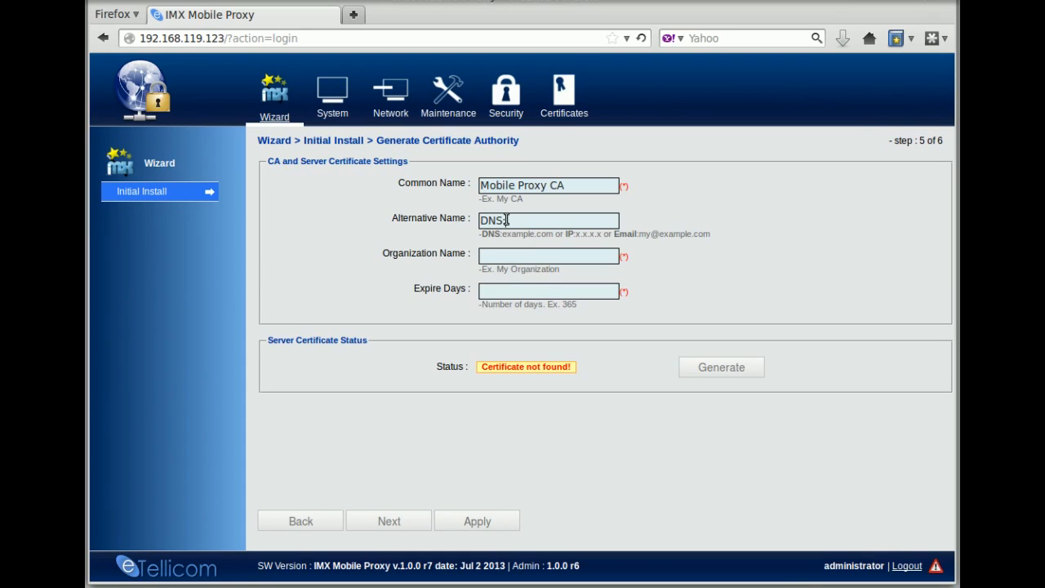
text(etellicom.com)
click(520, 254)
text(My Corp)
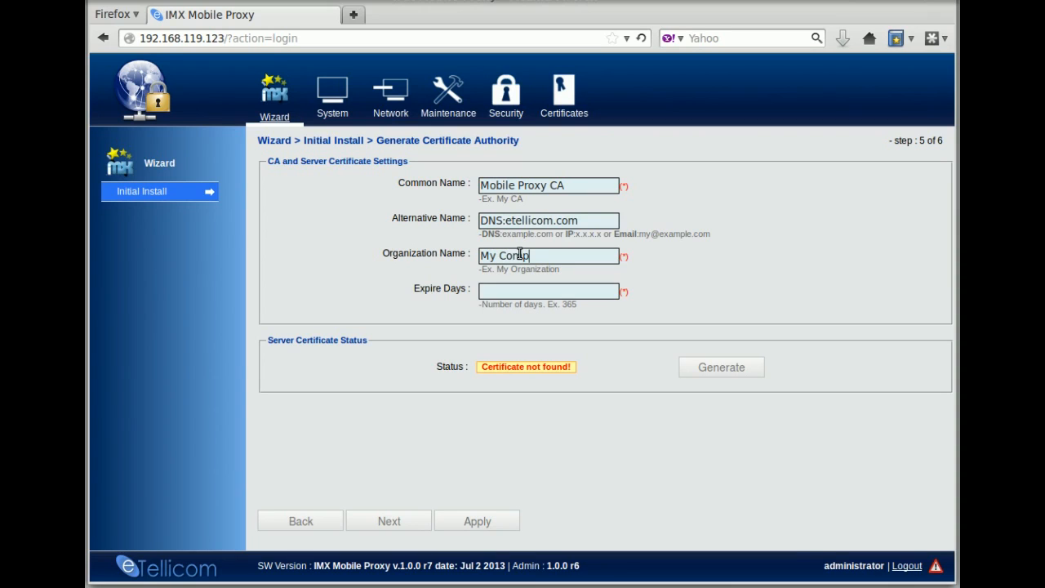
key(BackSpace)
key(BackSpace)
text(mpany Ltd)
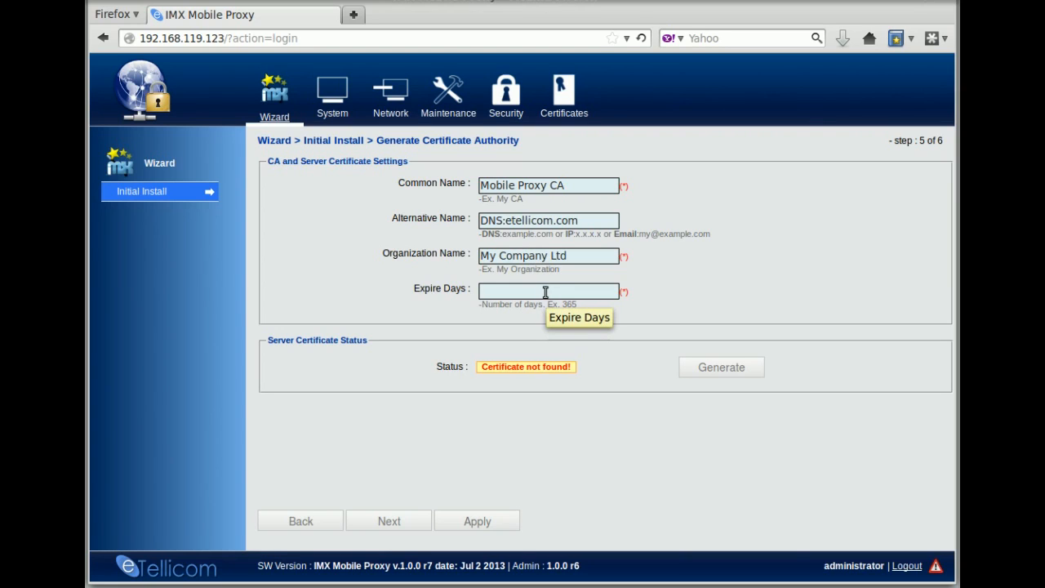
click(545, 292)
text(3650)
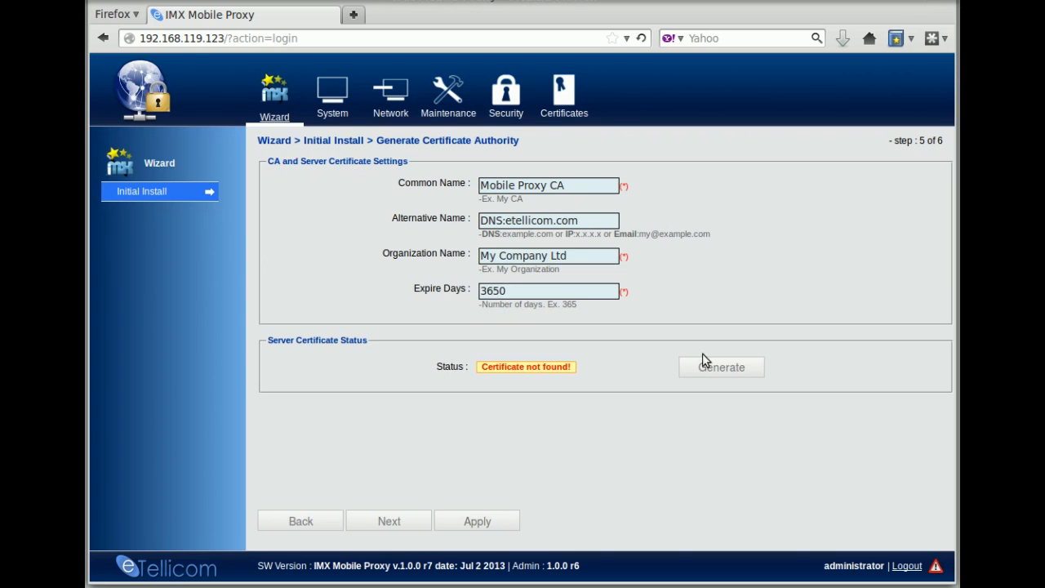
click(725, 370)
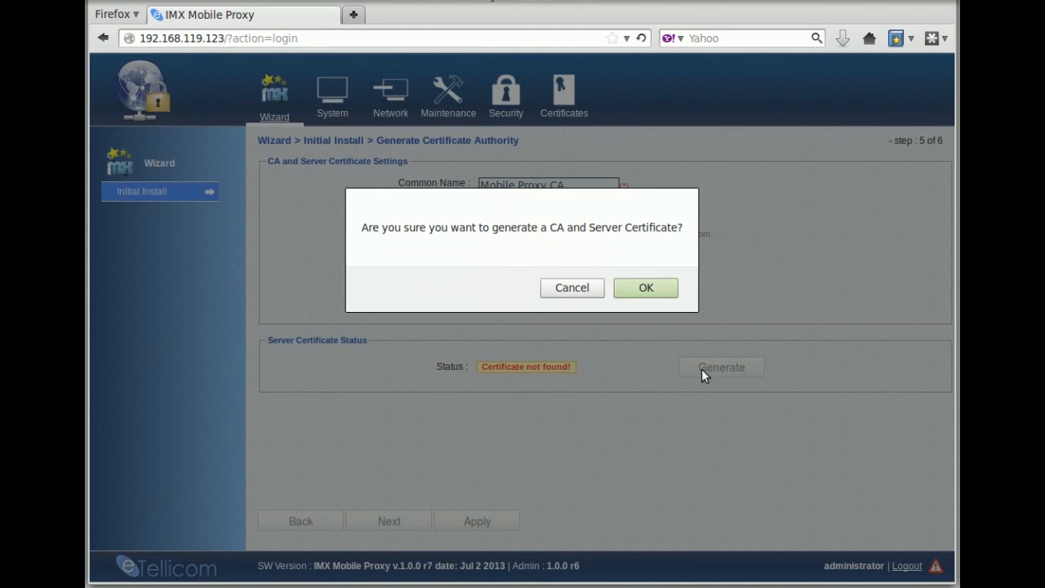
click(652, 287)
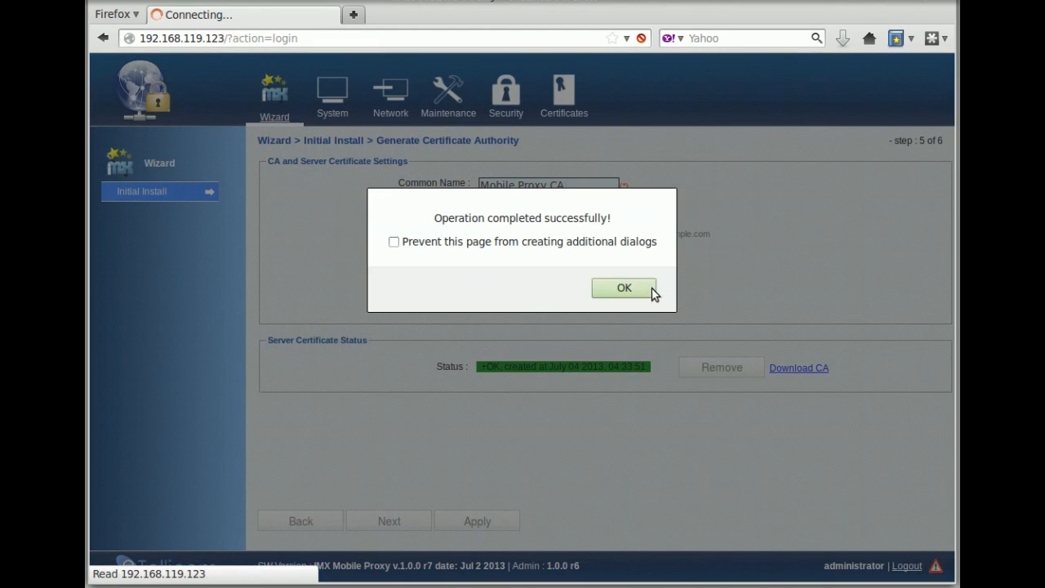
click(628, 291)
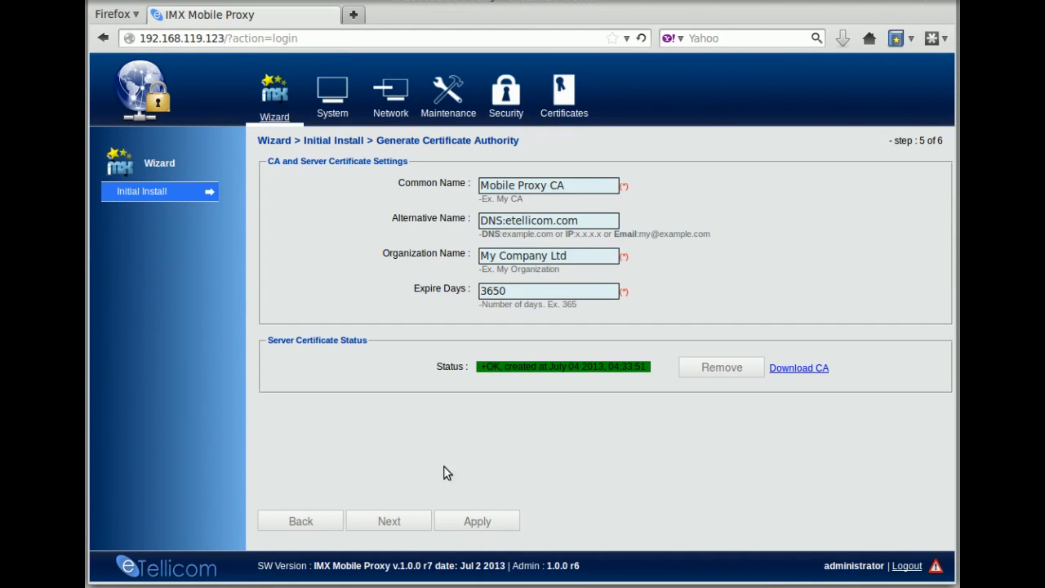
- Apply the generated certificate authority settings and confirm
click(480, 525)
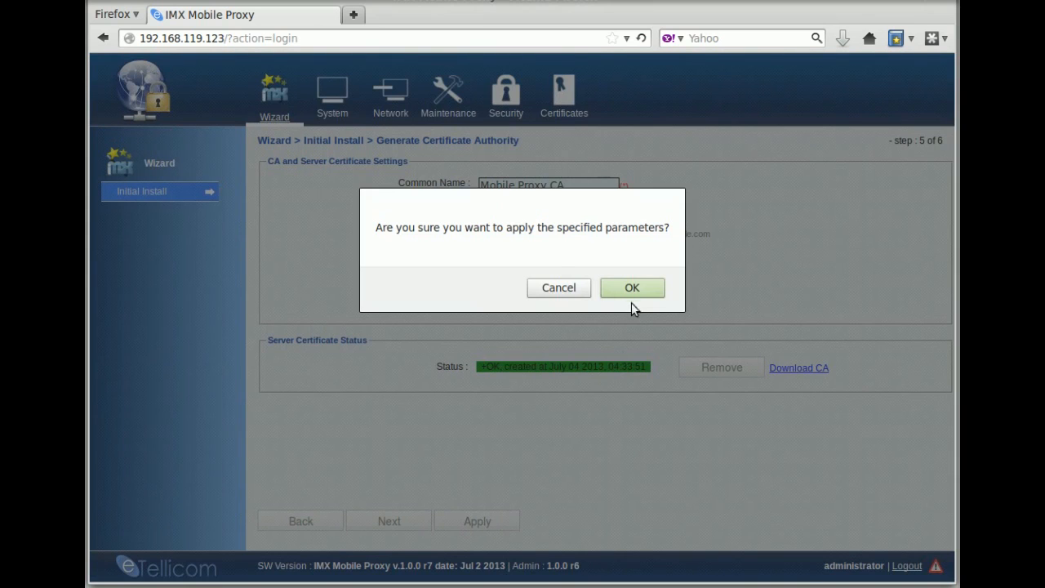
click(634, 290)
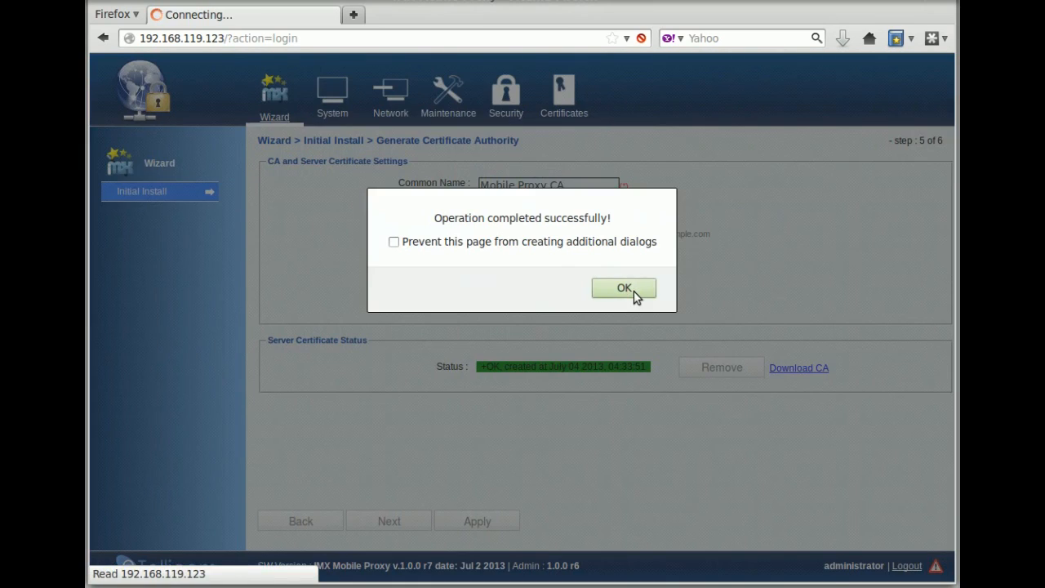
click(633, 291)
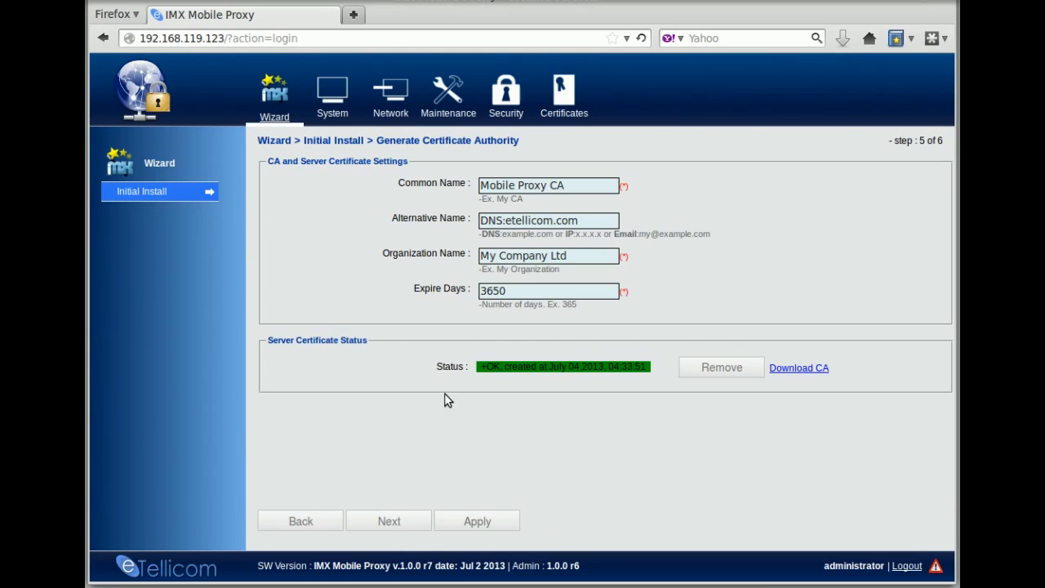
- Advance to client certificates and create one for Yealink 2005
click(389, 523)
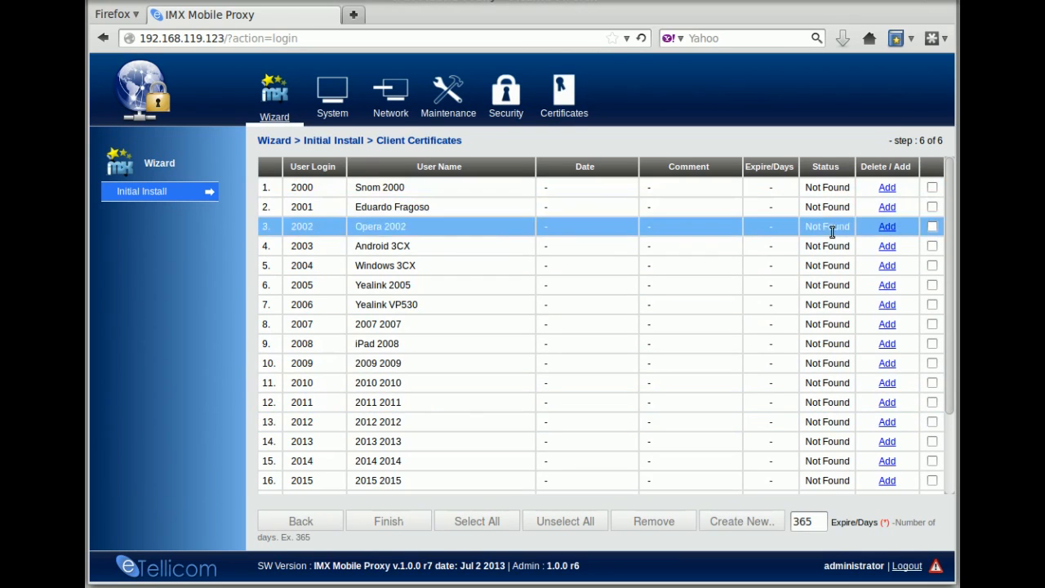
click(888, 286)
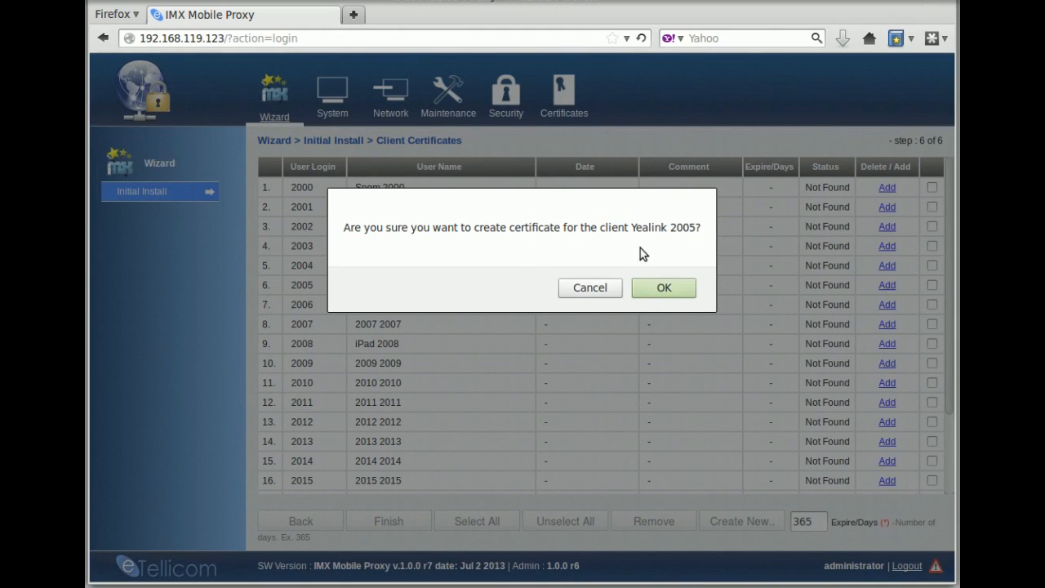
click(666, 288)
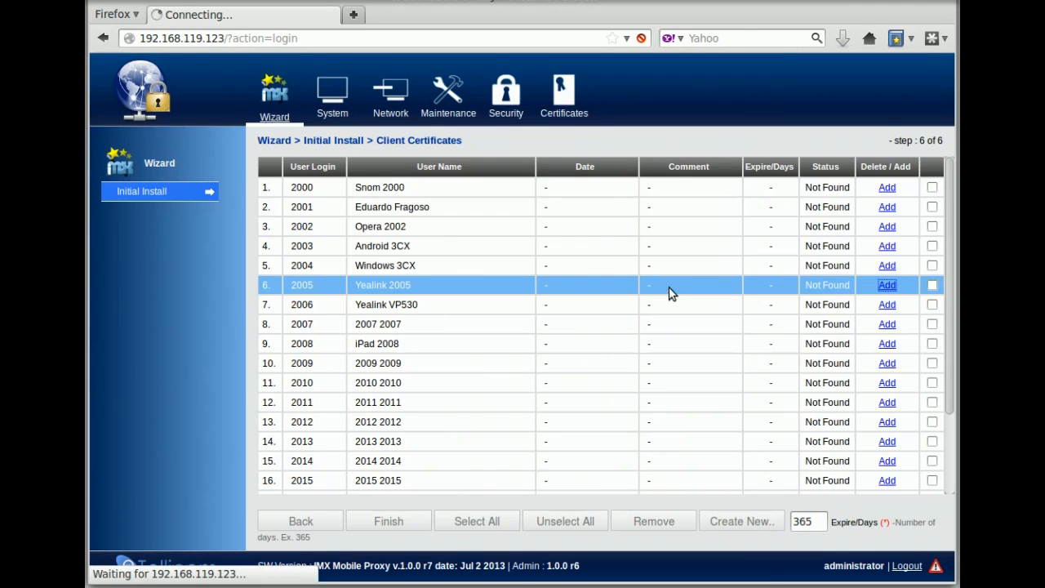
click(625, 290)
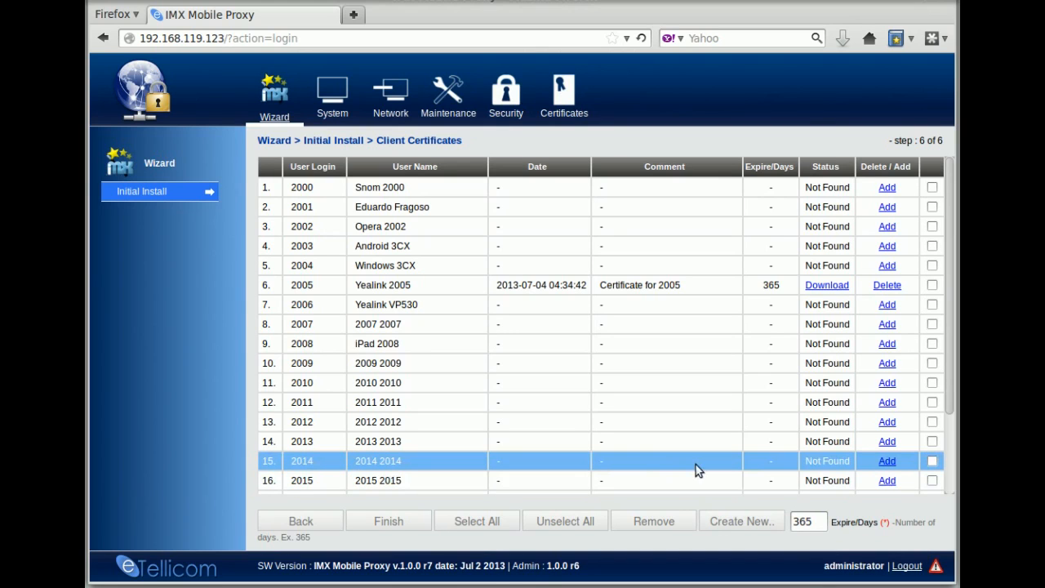
- Create 365-day certificates for all users except 2007, 2008 and 2009
click(478, 525)
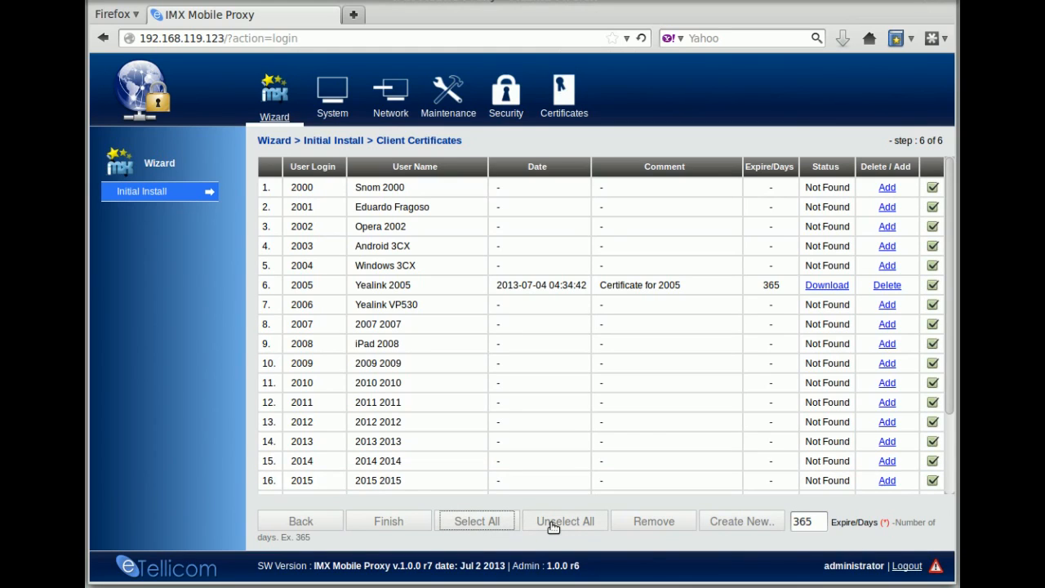
click(554, 528)
click(490, 527)
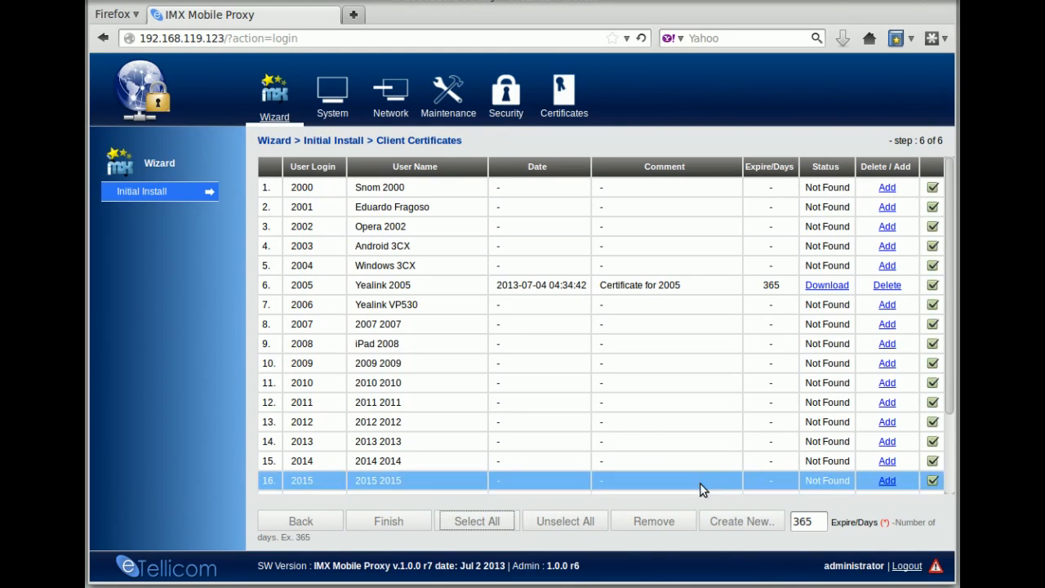
click(932, 344)
click(932, 364)
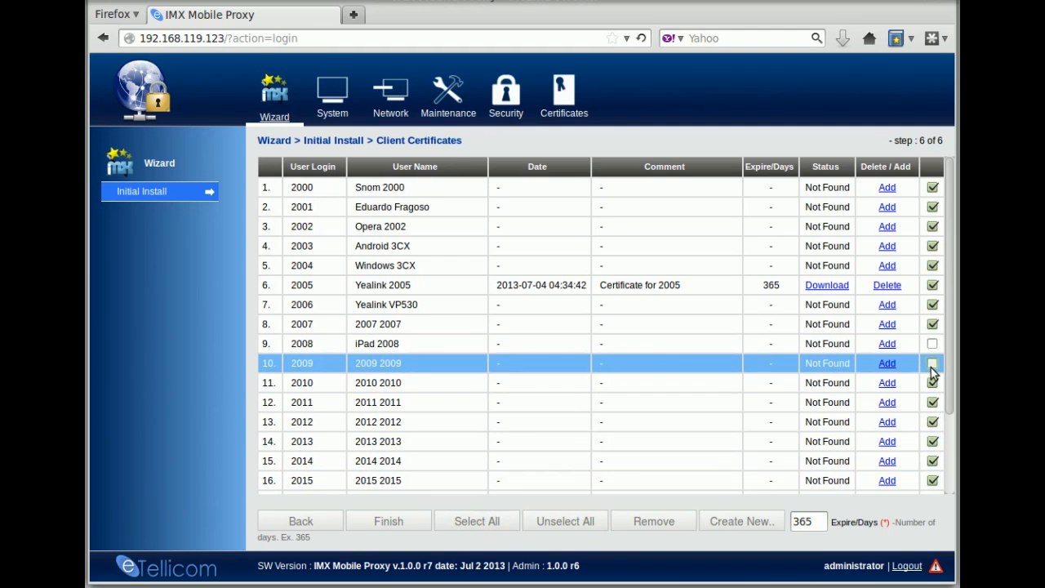
click(932, 324)
scroll(585, 420, down, 3)
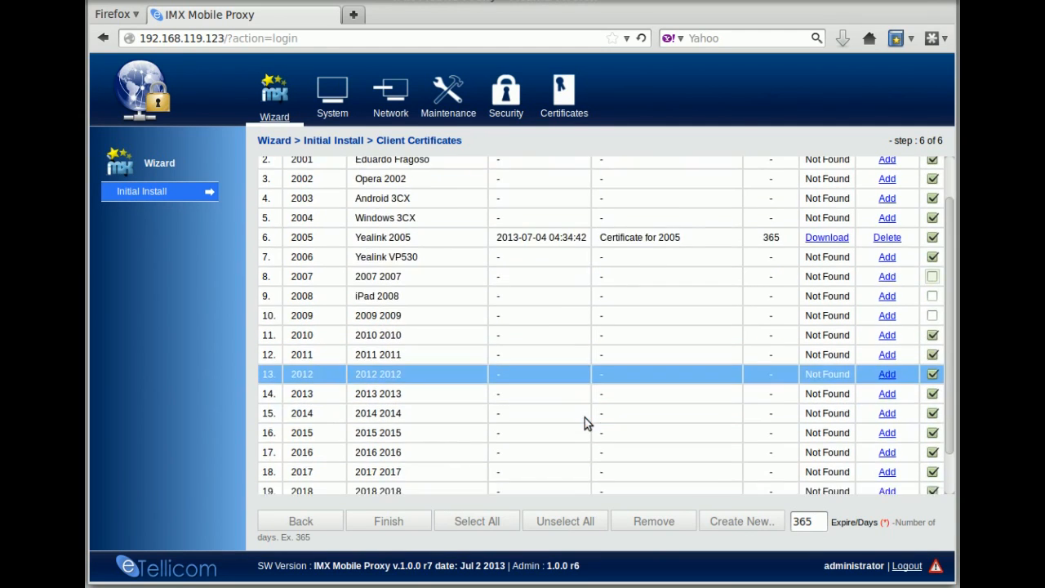
scroll(585, 417, up, 1)
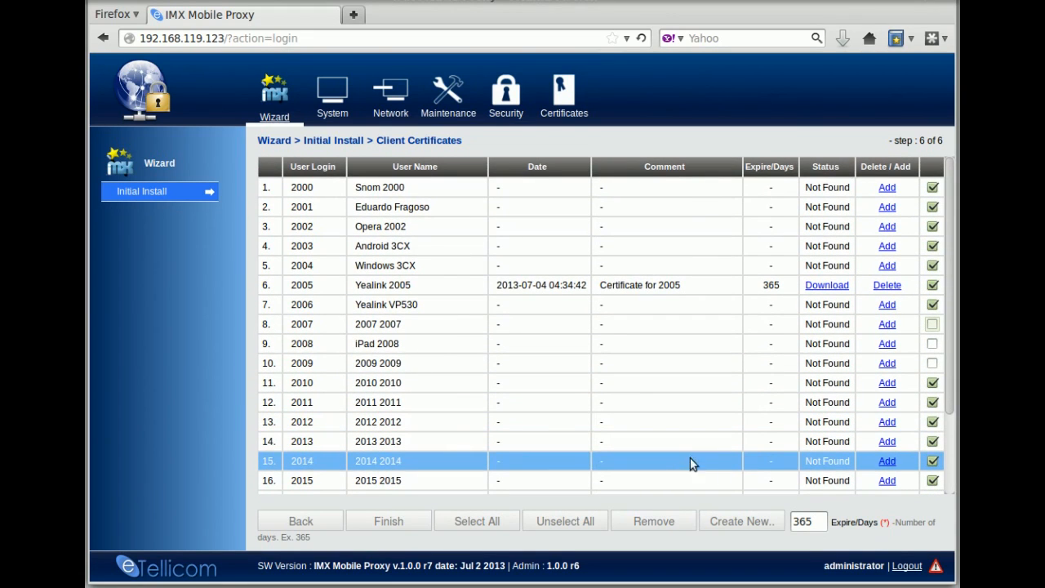
click(742, 522)
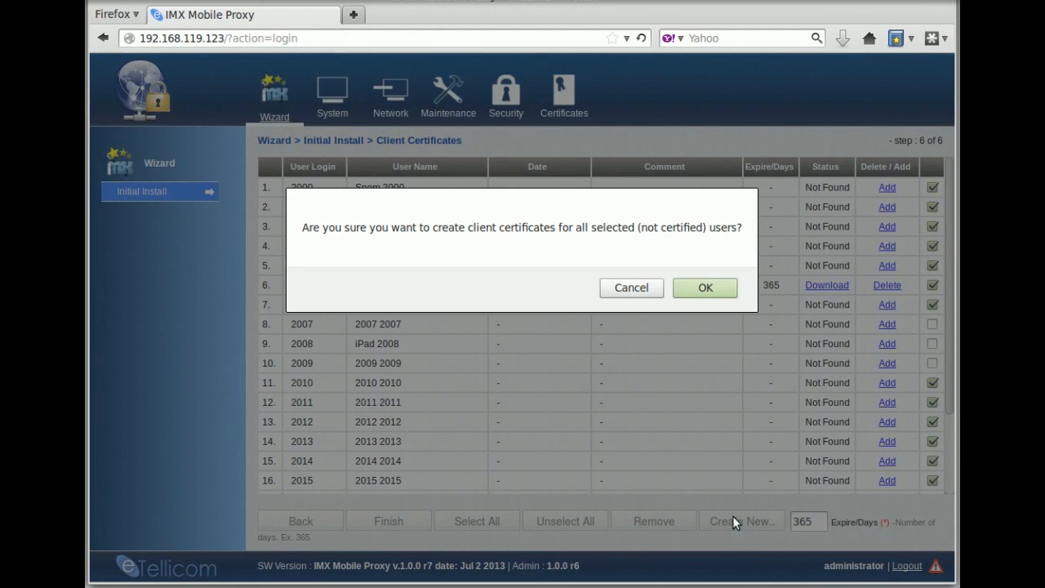
click(718, 287)
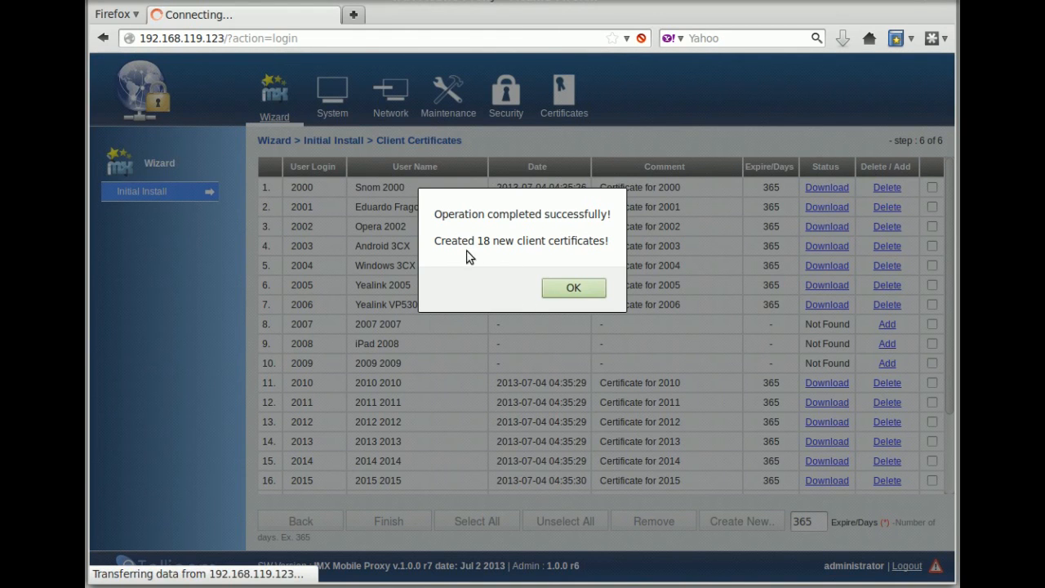
click(574, 288)
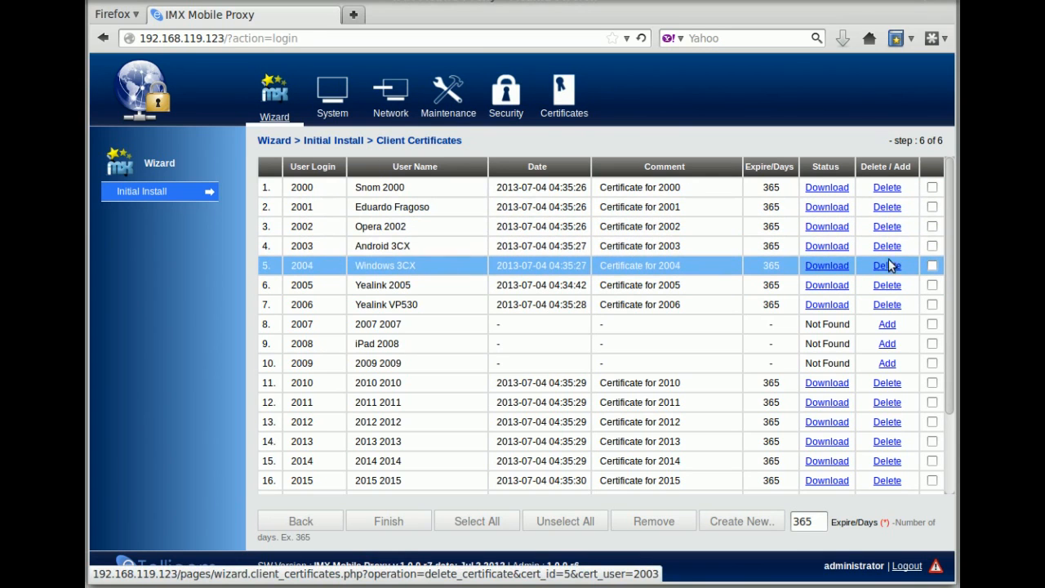
- Review the issued certificates table and finish the setup wizard
drag(949, 287, 938, 403)
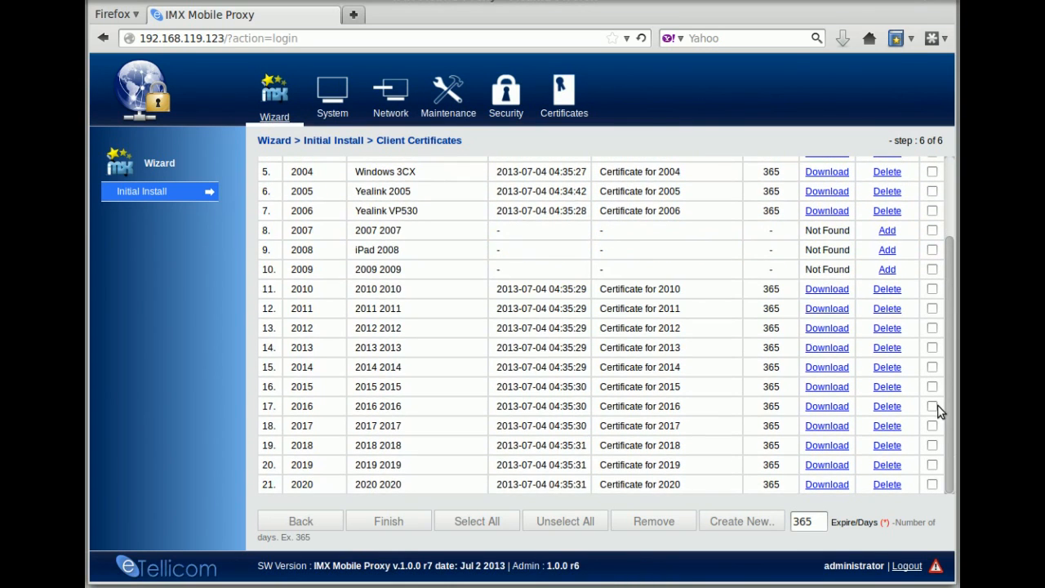
scroll(937, 405, up, 3)
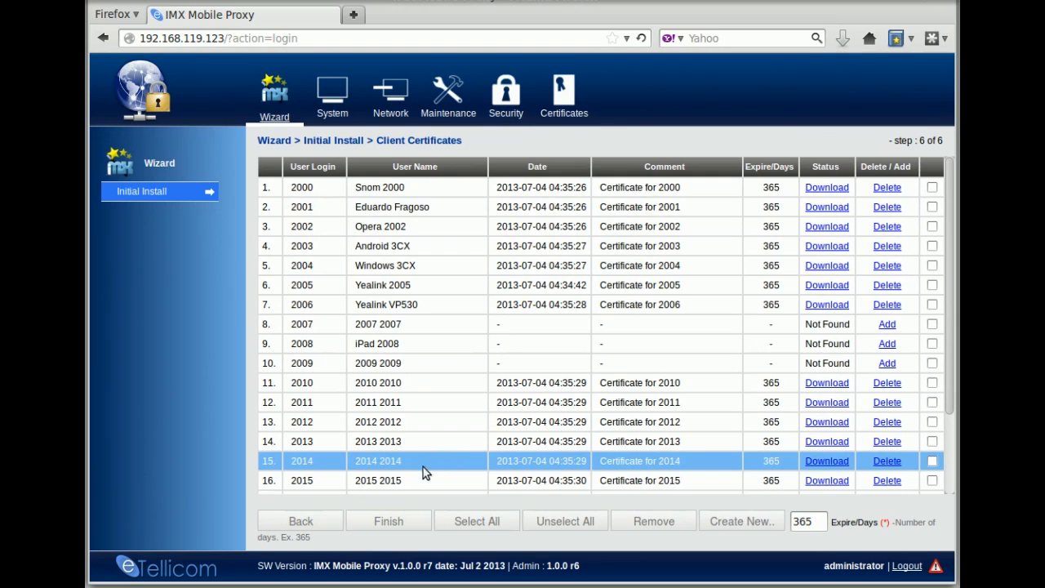
click(390, 526)
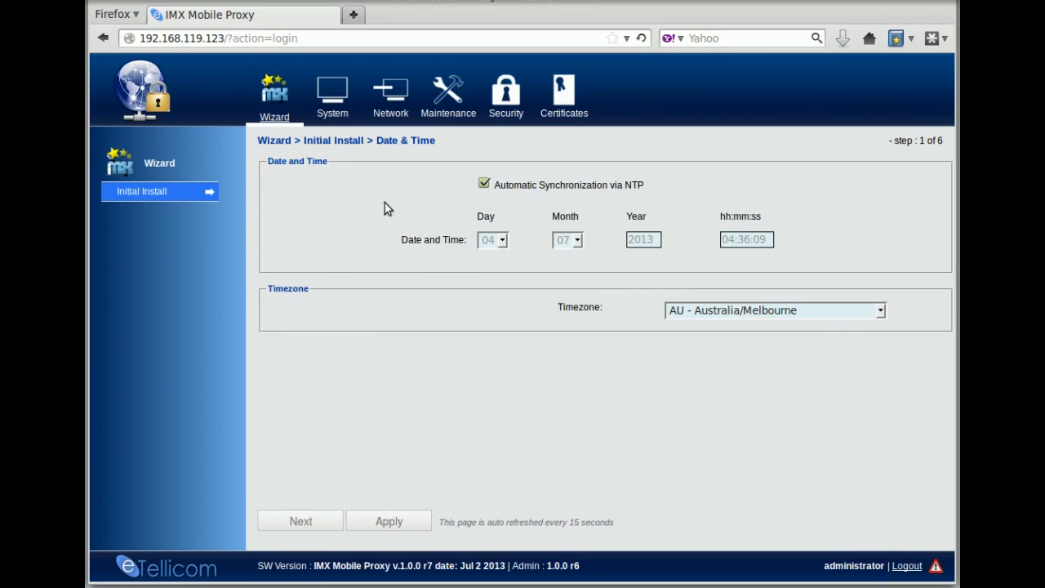
- Set and confirm a new administrator password under Security > Administrator, then go to Network
click(507, 116)
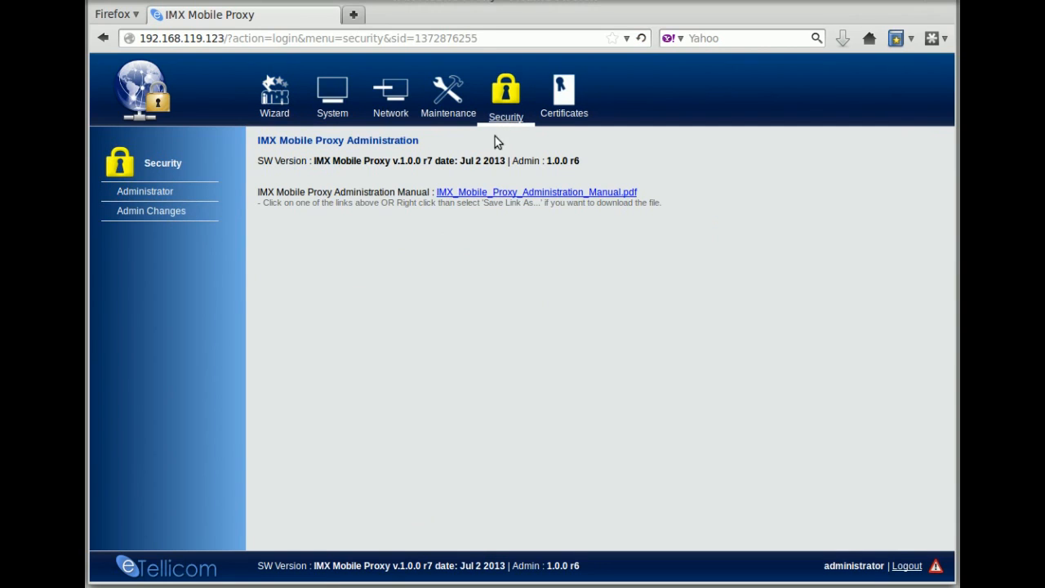
click(154, 195)
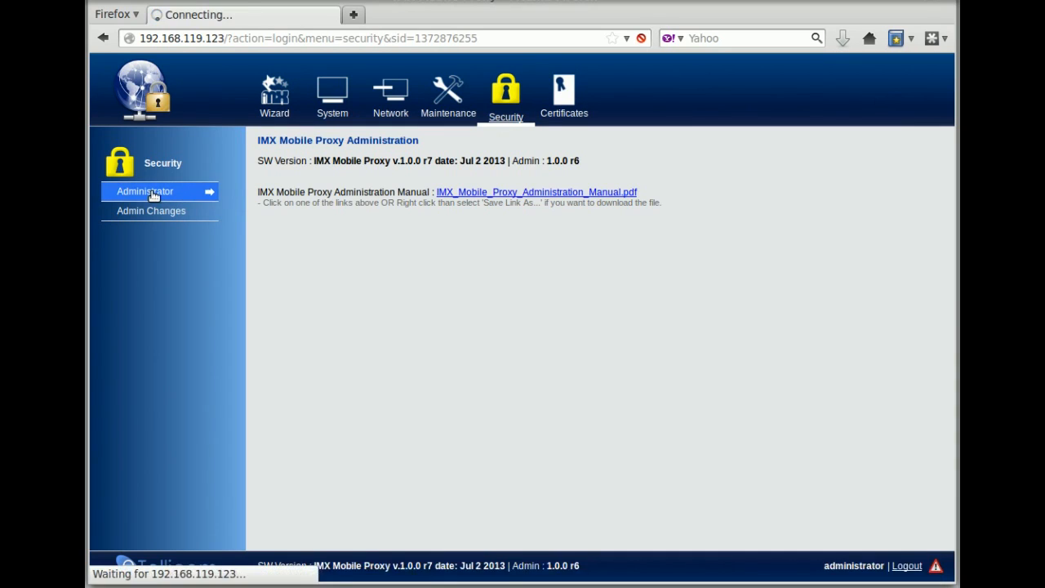
click(514, 209)
text(*********)
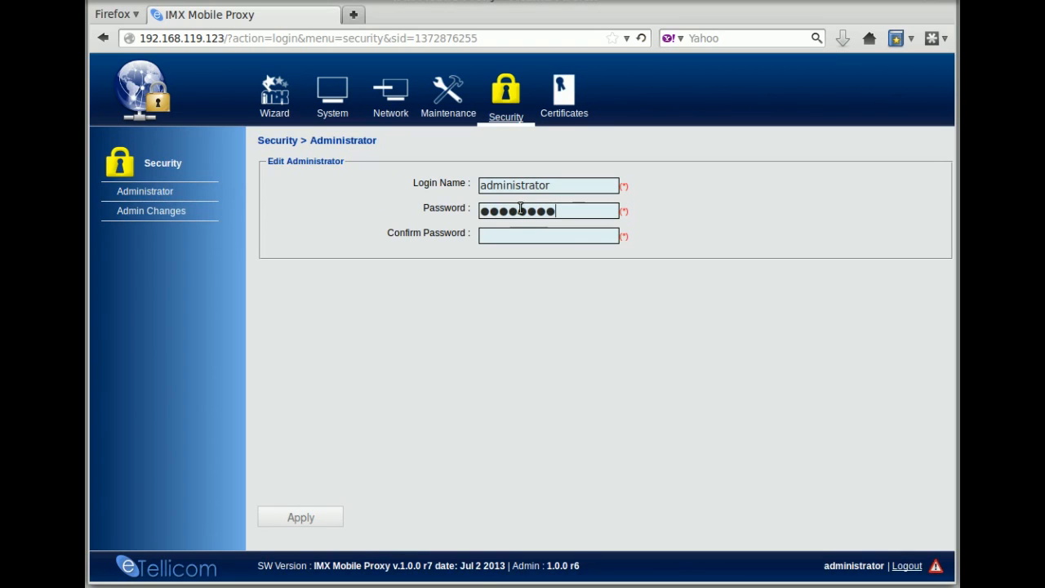
click(498, 237)
text(*********)
click(303, 518)
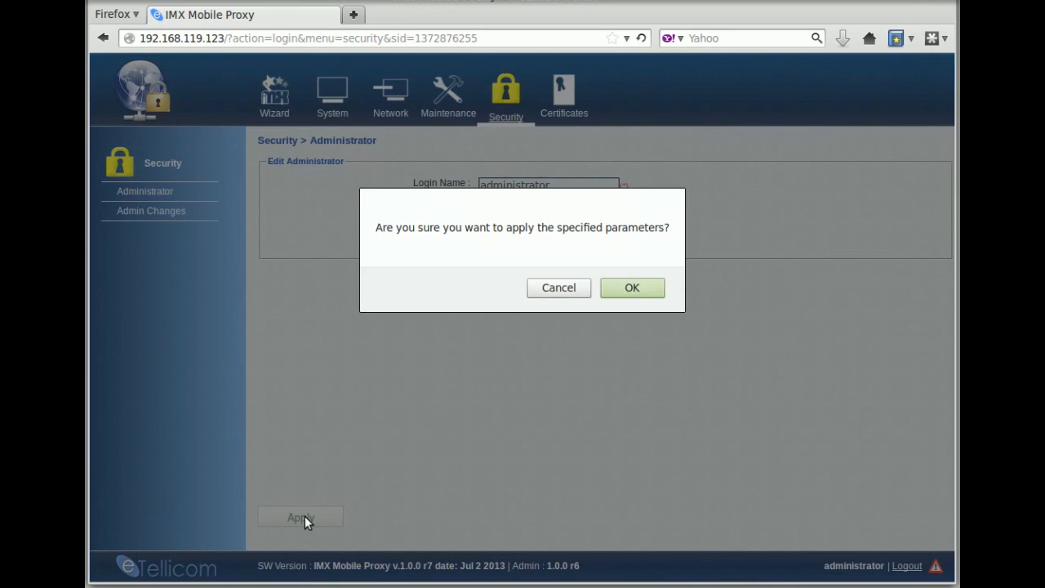
click(630, 289)
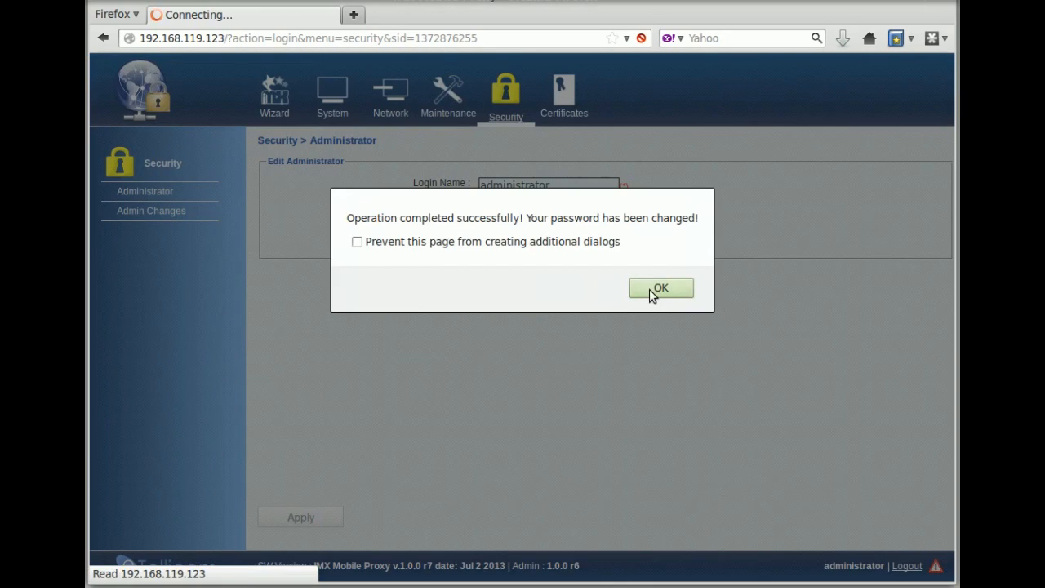
click(649, 289)
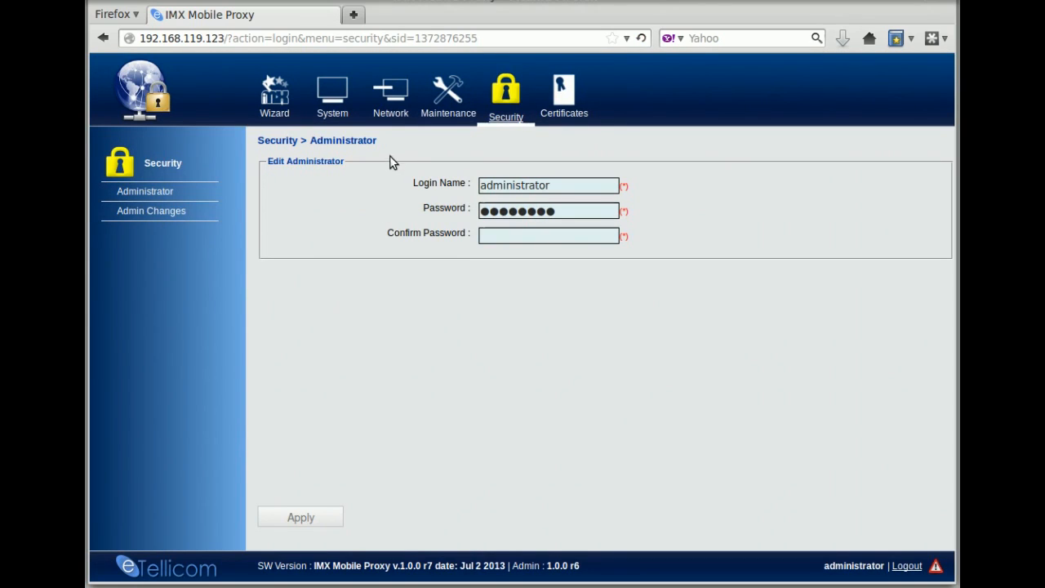
click(401, 117)
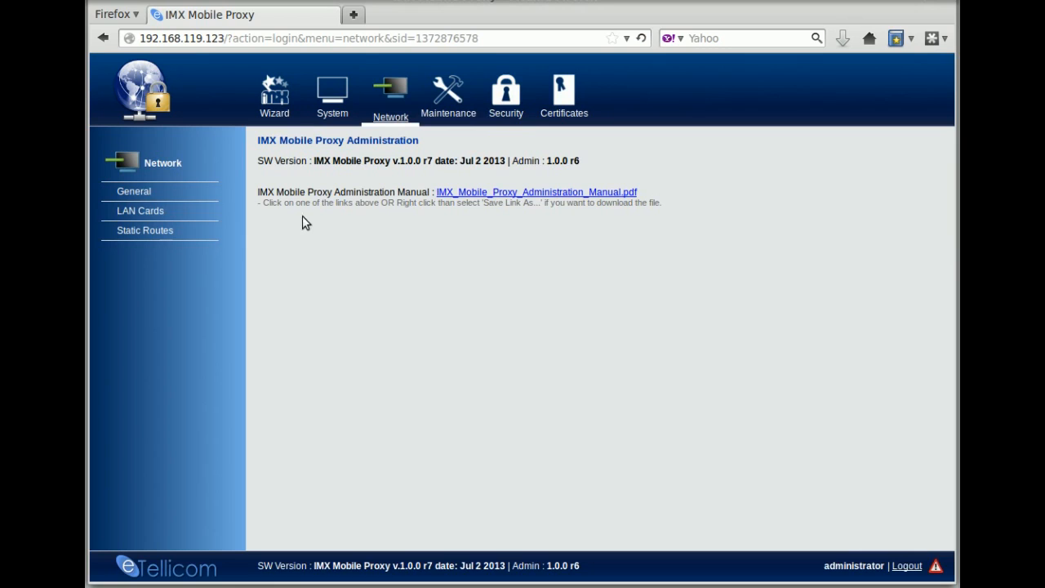
- Edit eth0 with static IP 192.168.119.155 and gateway 192.168.119.1
click(169, 217)
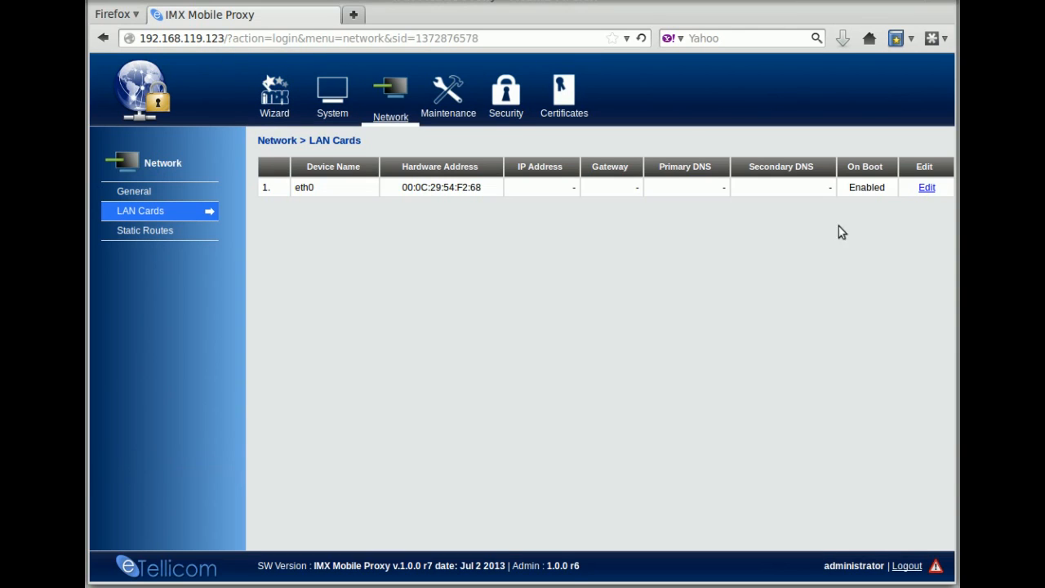
click(927, 187)
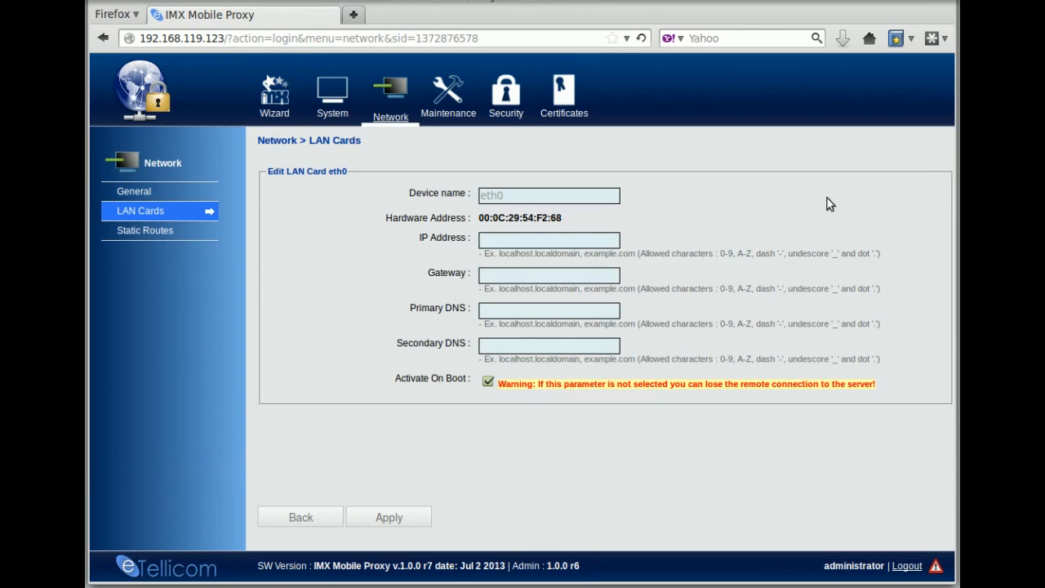
click(538, 240)
text(192.168)
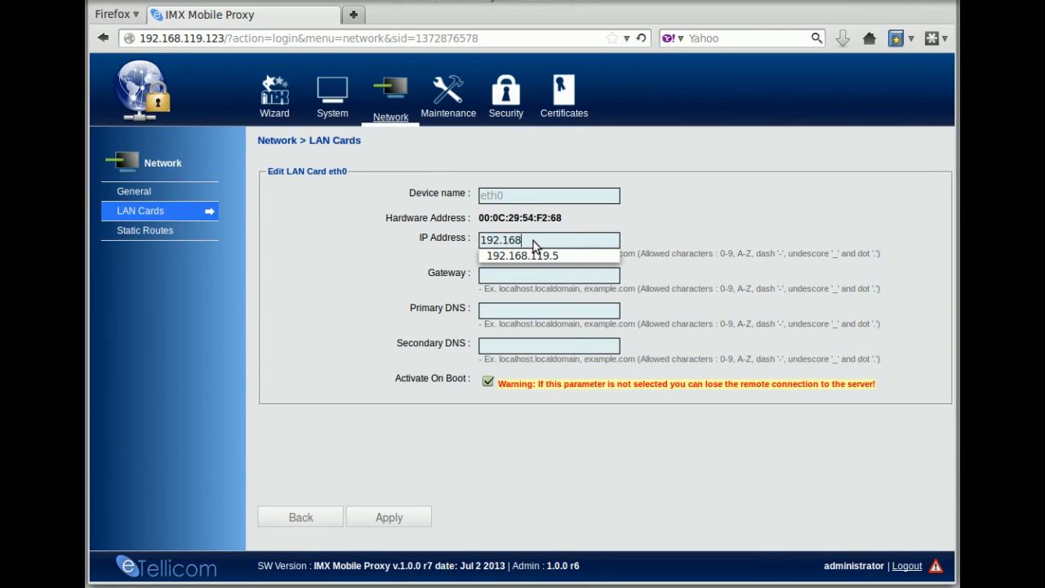
text(.119.15)
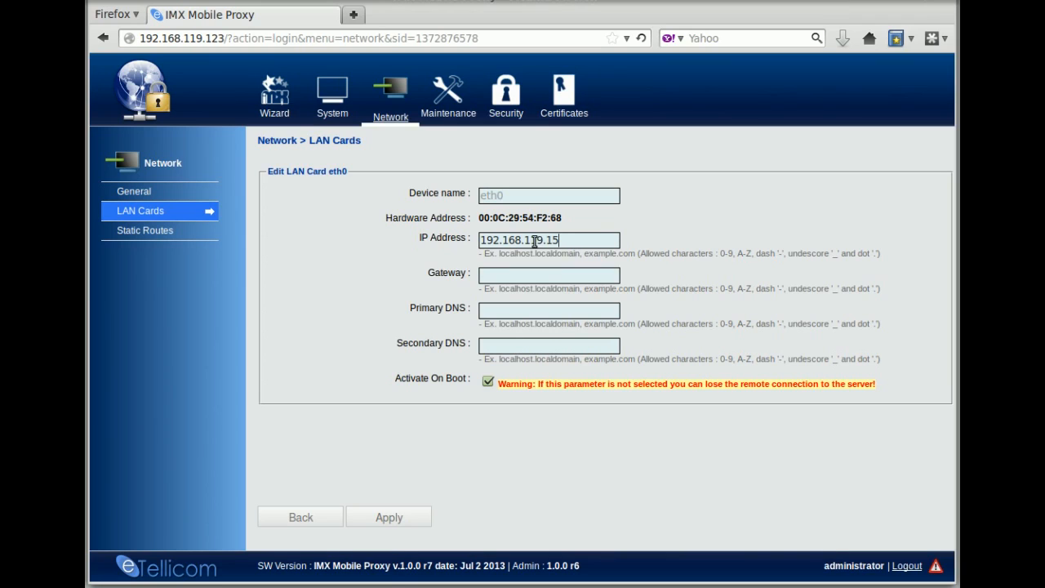
text(5)
click(558, 277)
text(192.16)
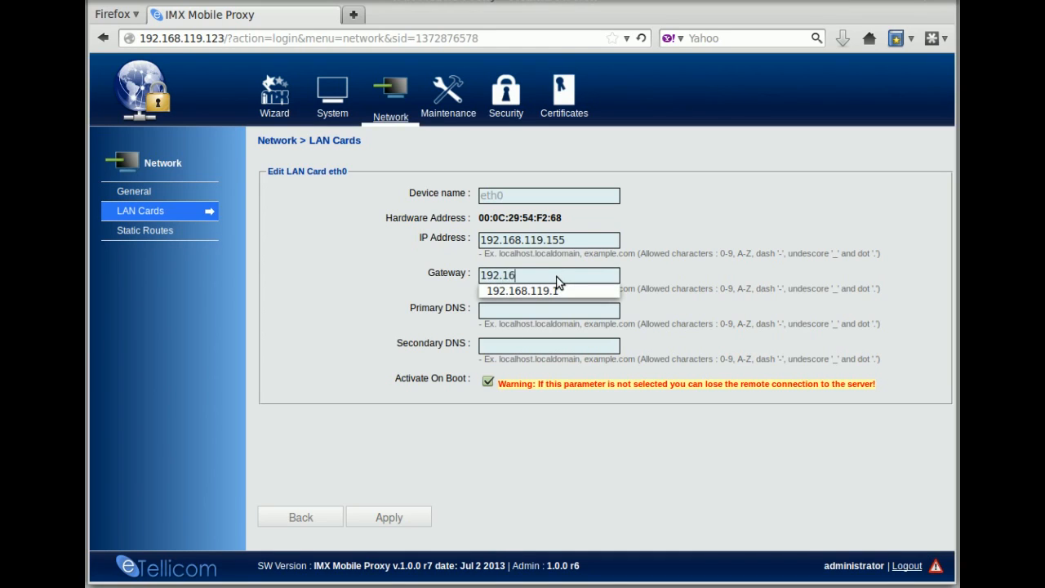
text(8.119.1)
- Add DNS servers 8.8.8.8 and 4.2.2.1 and apply the eth0 settings
click(551, 317)
text(8)
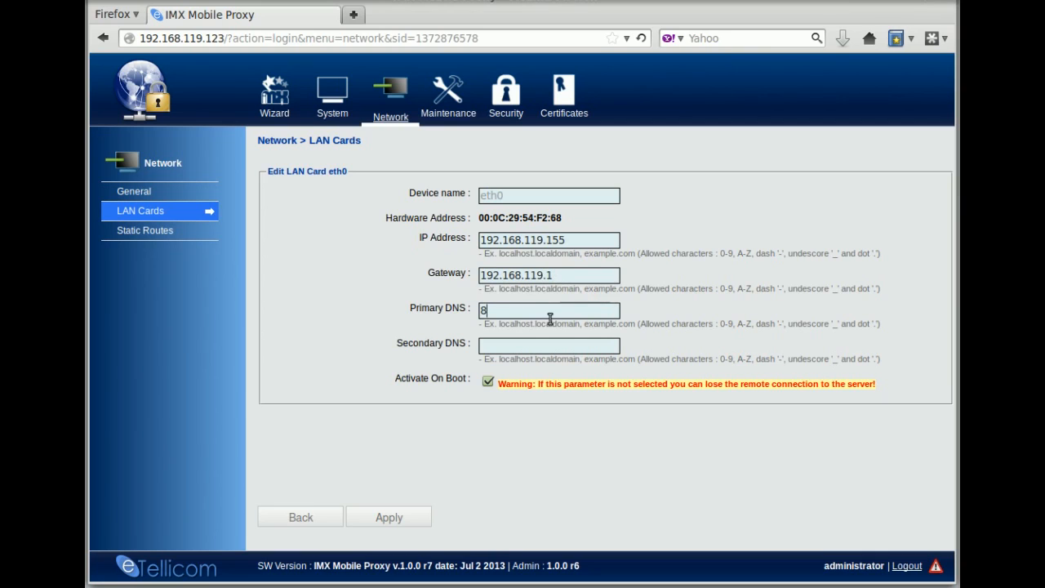
text(.8.8.8)
click(585, 347)
text(4.2.2.1)
click(397, 518)
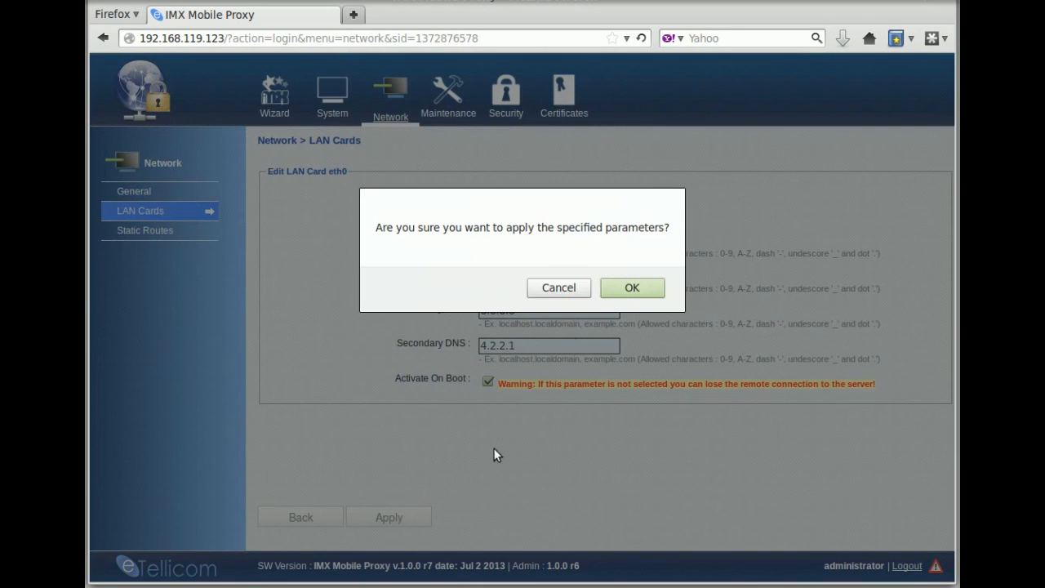
click(613, 288)
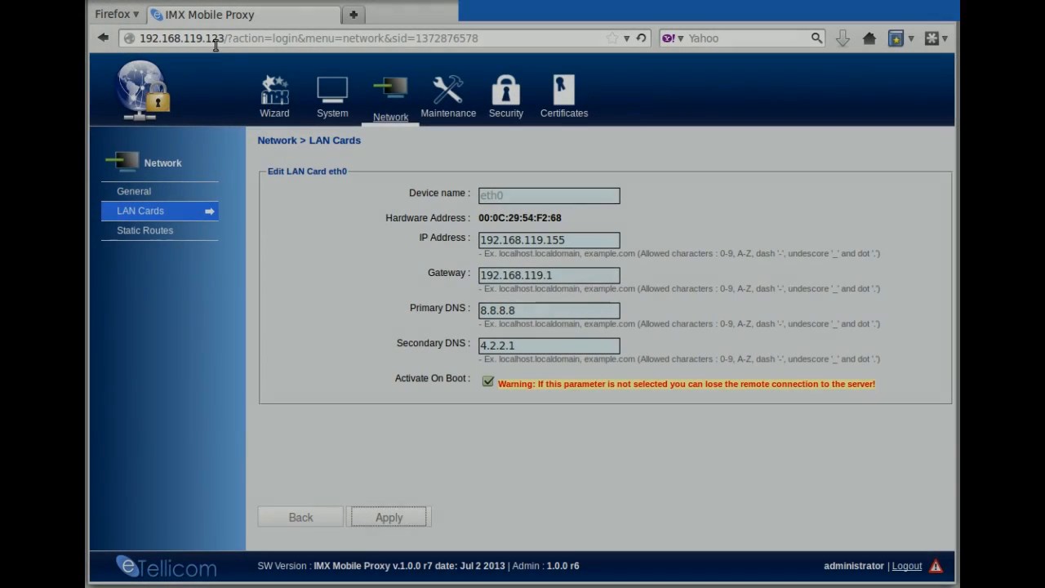
drag(196, 39, 518, 40)
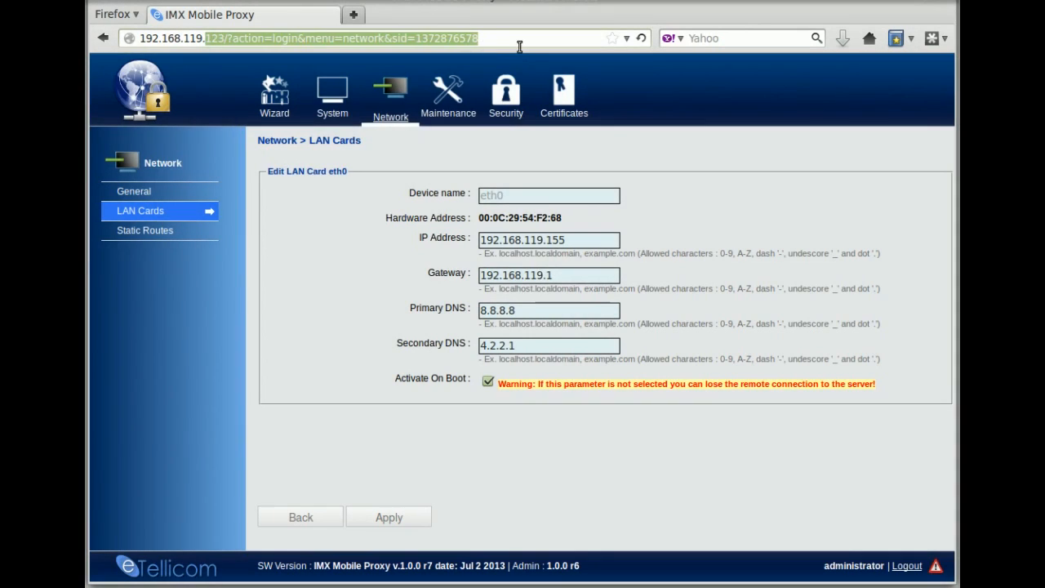
- Open 192.168.119.155 and log in as administrator with the new password
text(192.168.119.155)
key(Return)
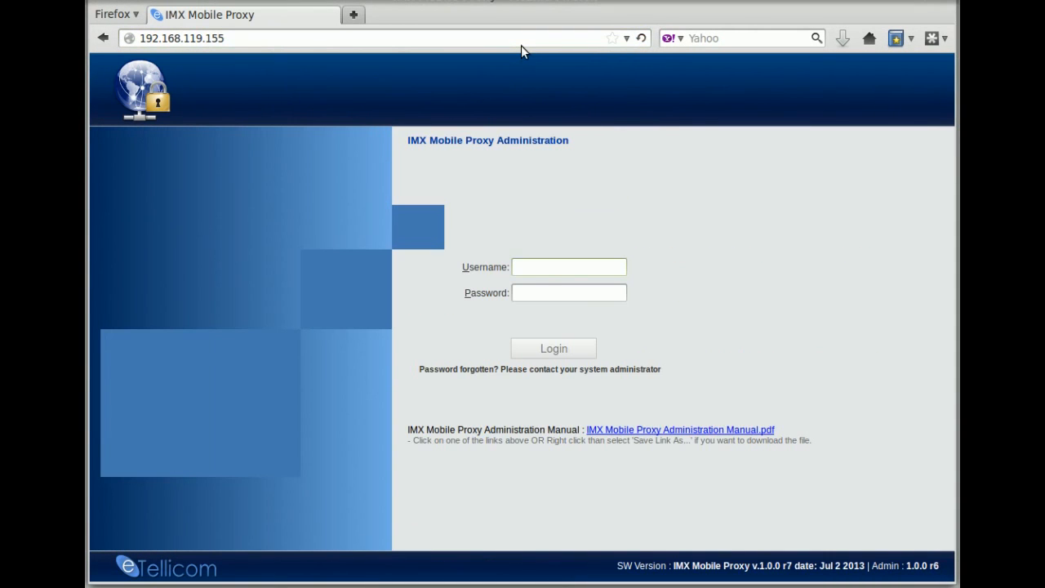
click(551, 262)
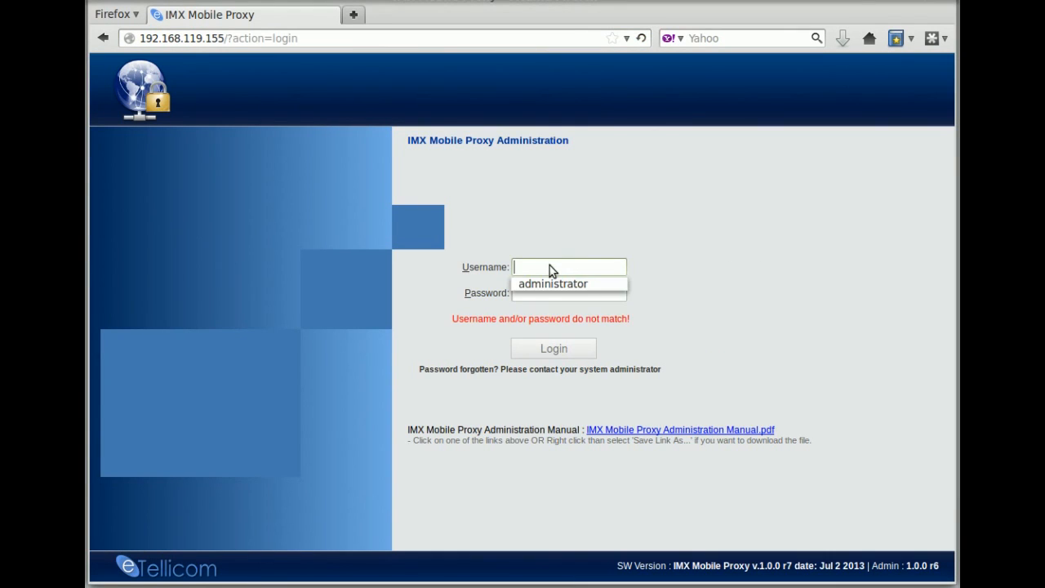
click(556, 283)
click(566, 293)
text(******)
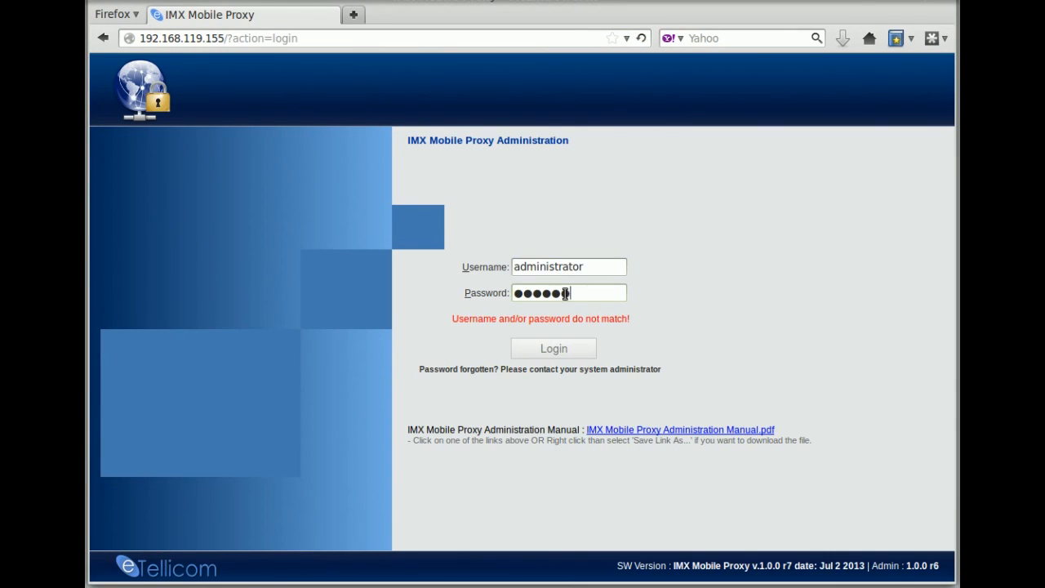
text(**)
key(Return)
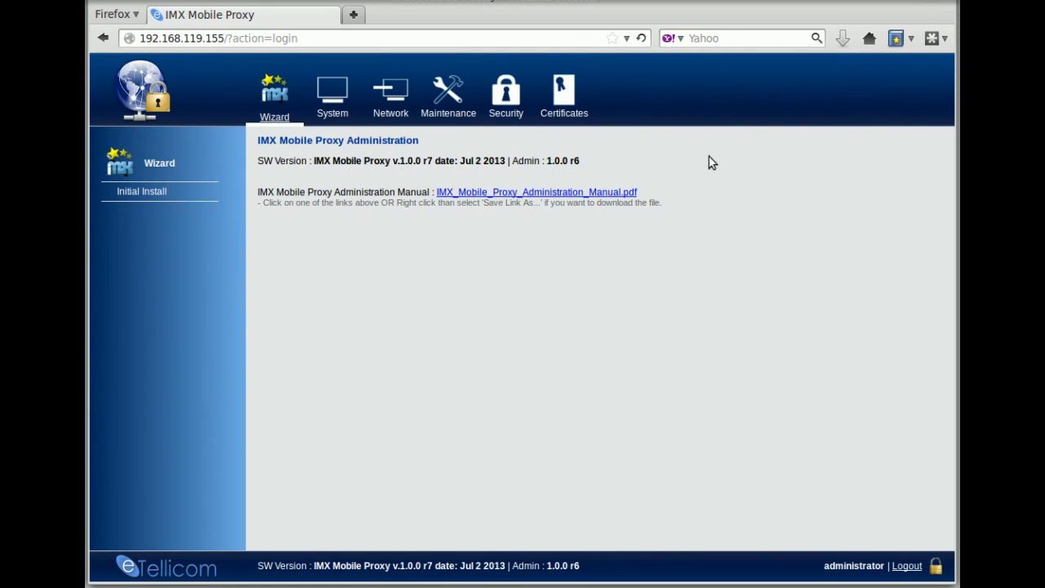
- Visit the System, Network, Maintenance and Security pages, ending on Certificates with Generate CA and Client Certificates options
click(334, 112)
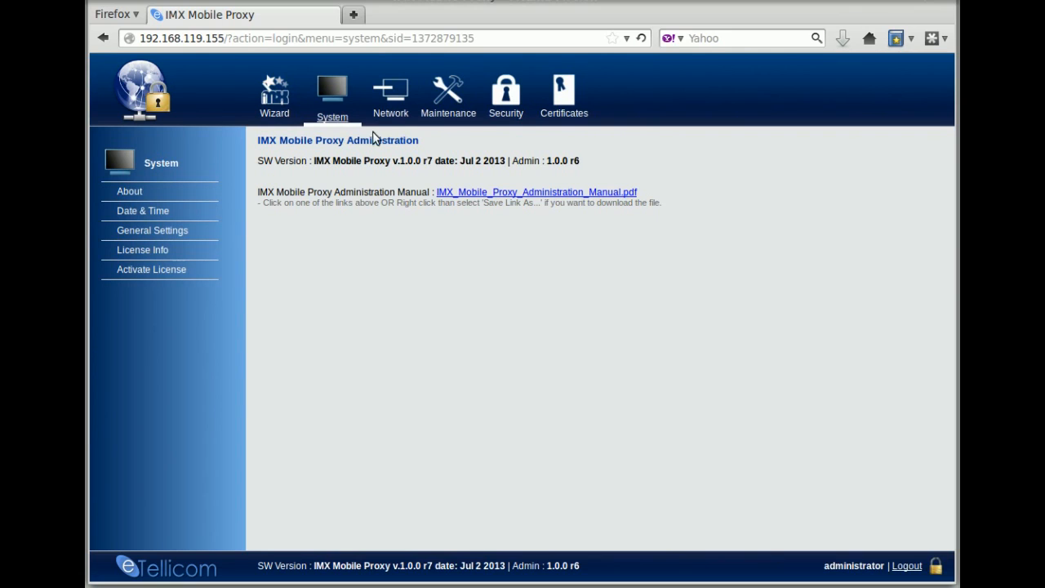
click(399, 121)
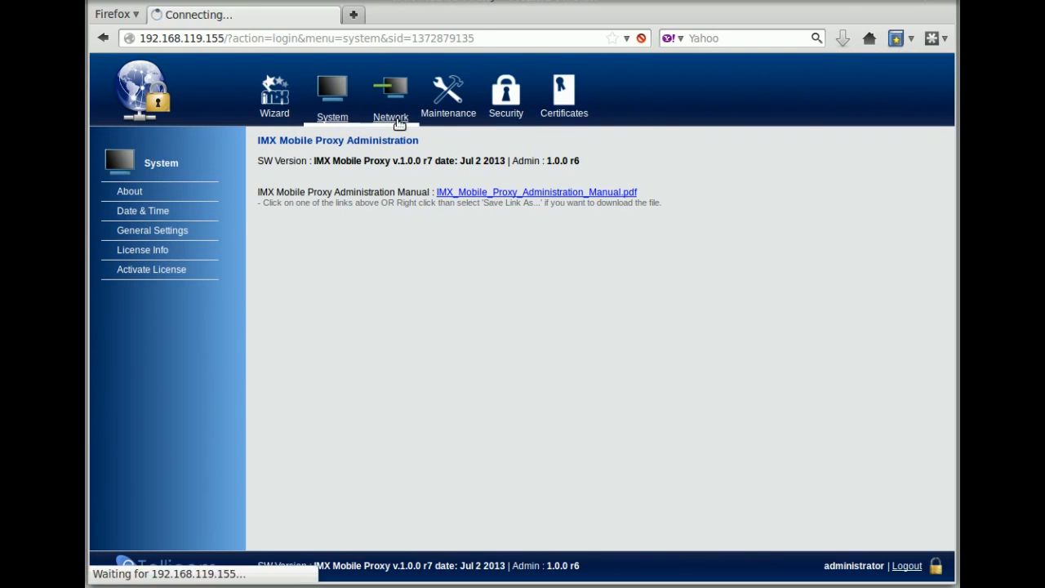
click(455, 123)
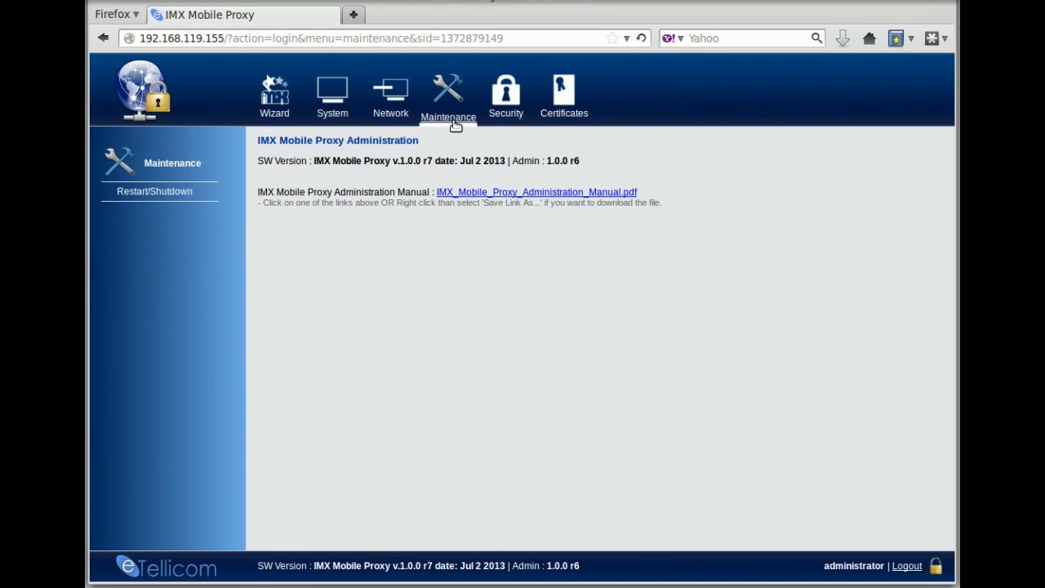
click(498, 124)
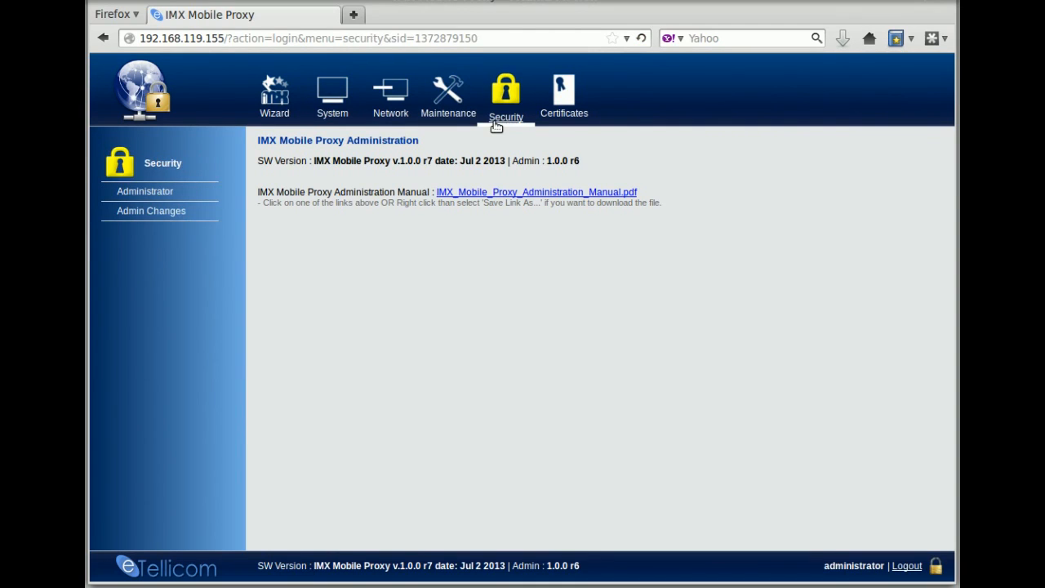
click(570, 123)
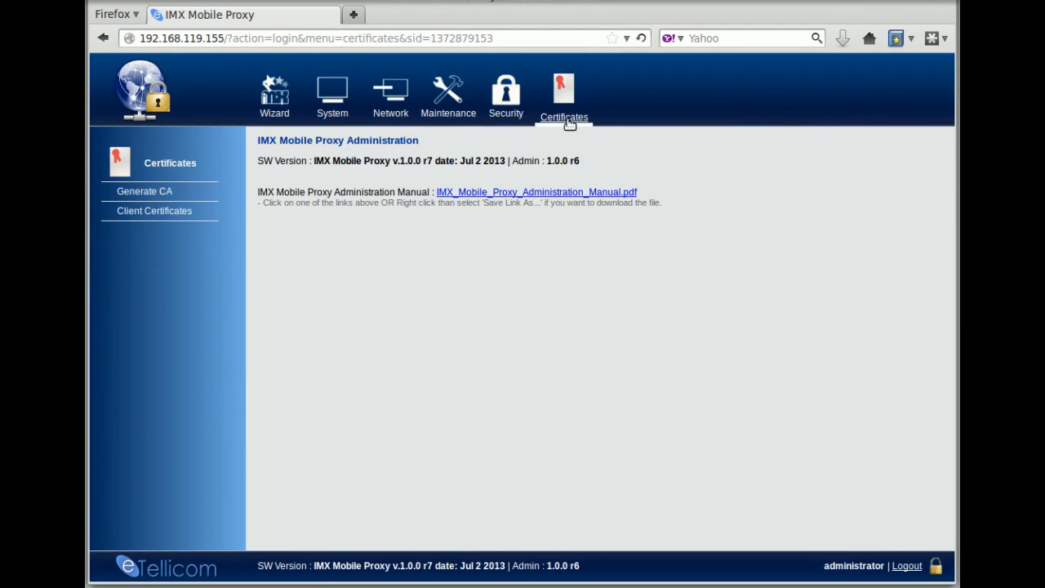